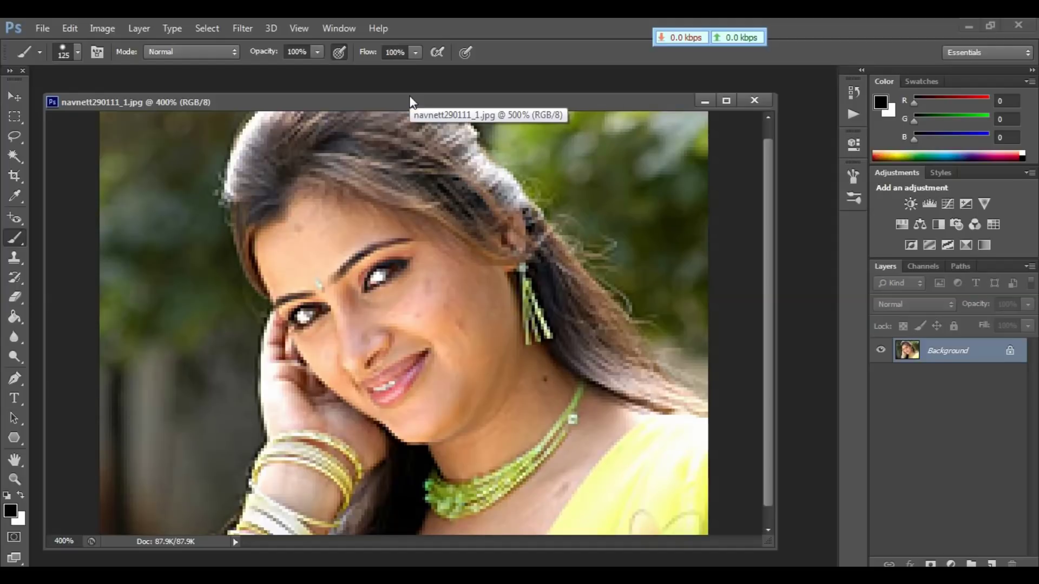
# Step: Zoom in and out on the portrait to inspect its pixelated face
pyautogui.hotkey('ctrl', '-')
pyautogui.hotkey('ctrl', '-')
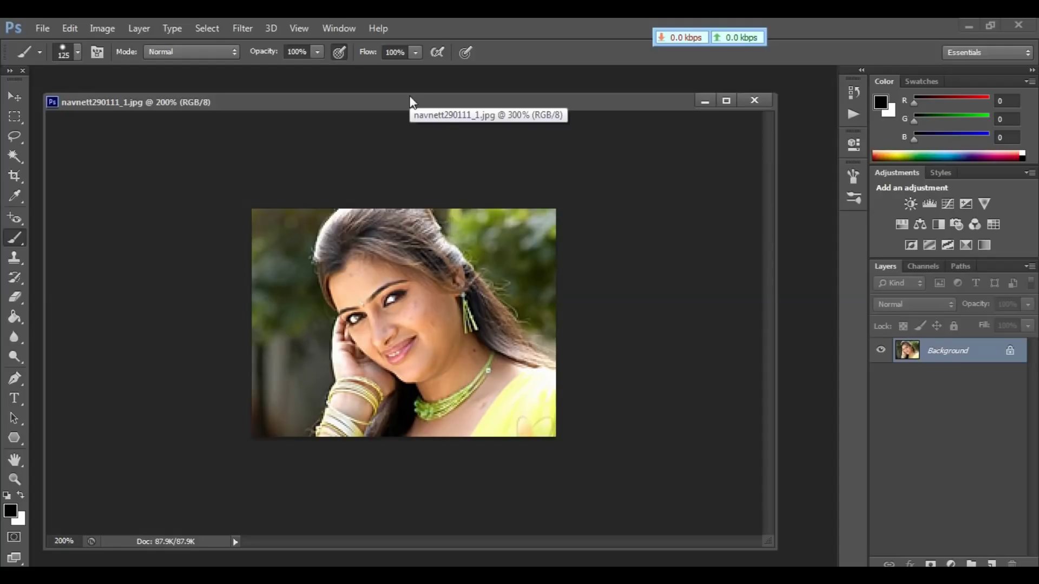
pyautogui.hotkey('ctrl', '-')
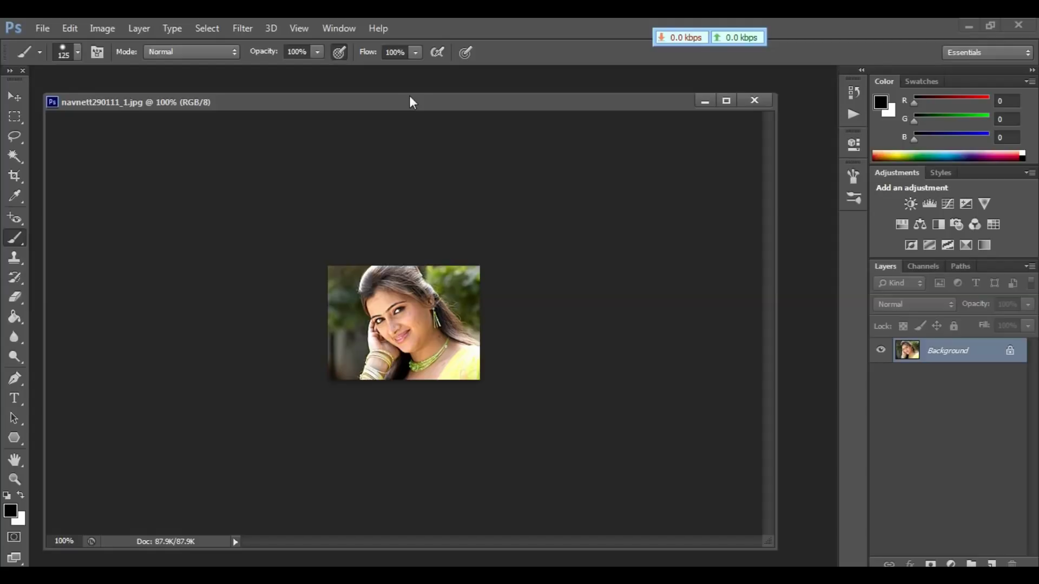
pyautogui.hotkey('ctrl', '+')
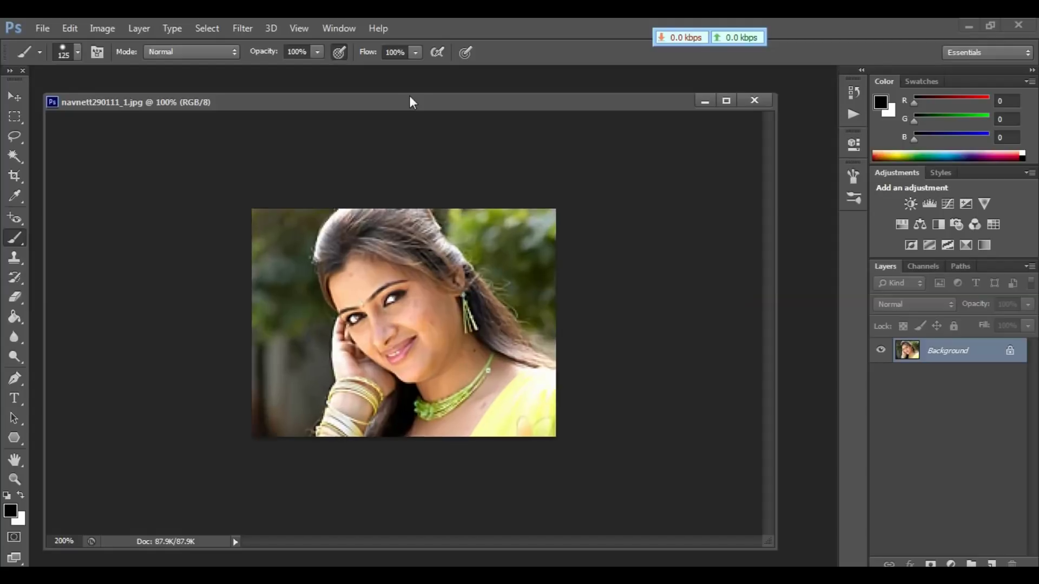
pyautogui.hotkey('ctrl', '+')
pyautogui.hotkey('ctrl', '+')
pyautogui.hotkey('ctrl', '+')
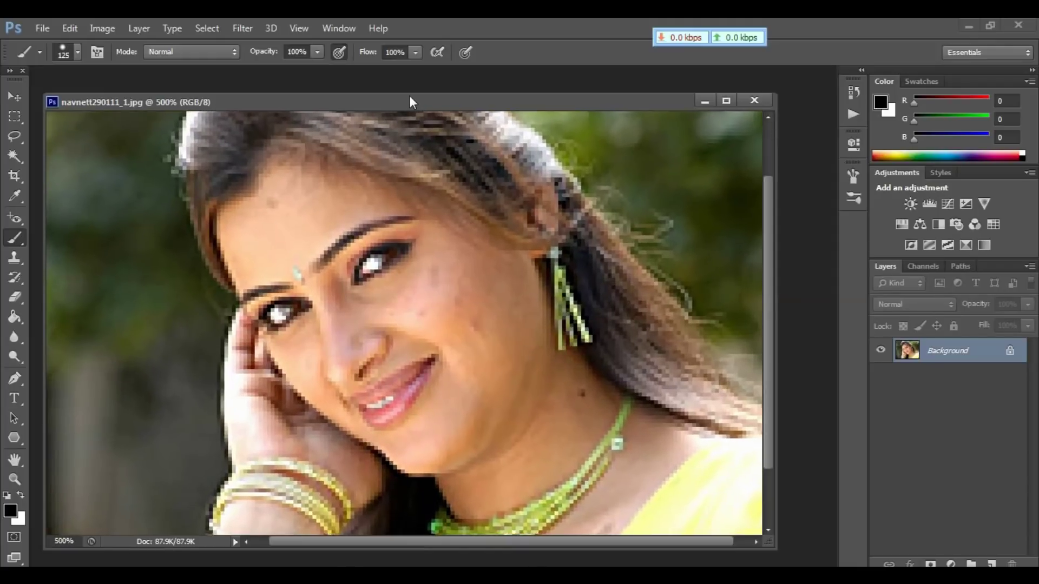
pyautogui.hotkey('ctrl', '+')
pyautogui.hotkey('ctrl', '+')
pyautogui.hotkey('ctrl', '+')
pyautogui.hotkey('ctrl', '+')
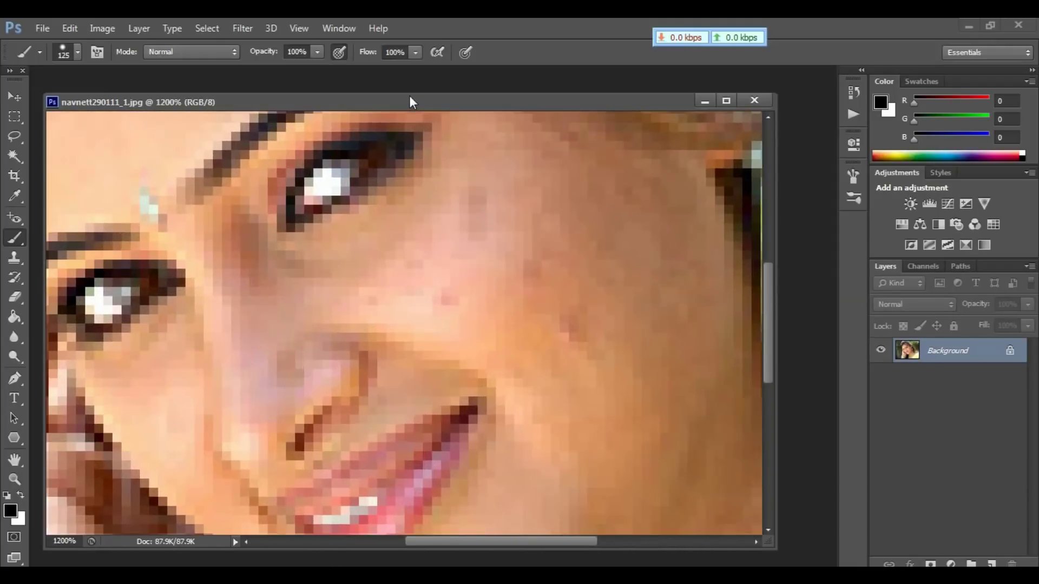
pyautogui.hotkey('ctrl', '-')
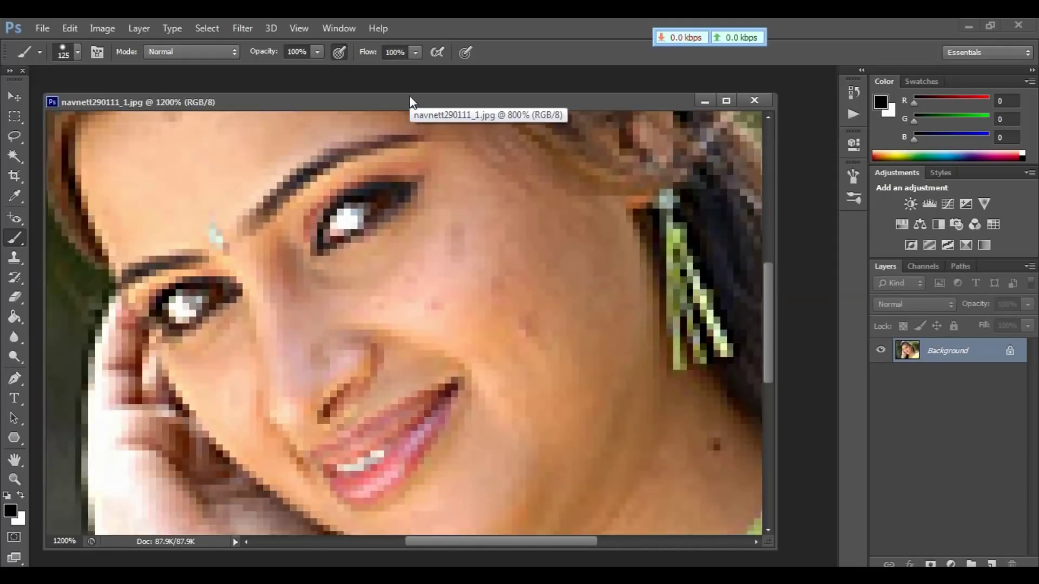
pyautogui.hotkey('ctrl', '-')
pyautogui.hotkey('ctrl', '-')
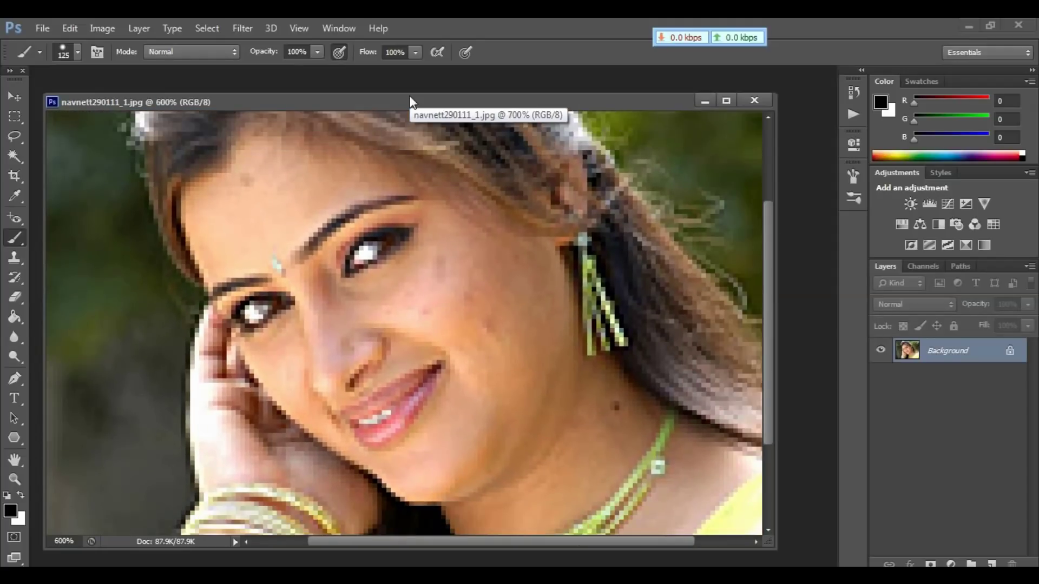
pyautogui.hotkey('ctrl', '-')
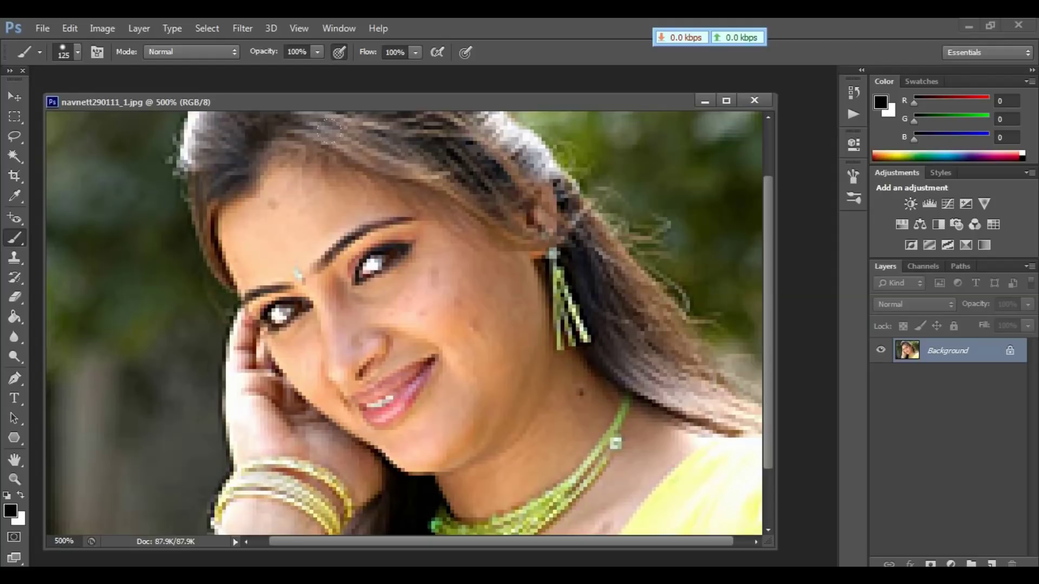
pyautogui.hotkey('ctrl', '-')
pyautogui.hotkey('ctrl', '-')
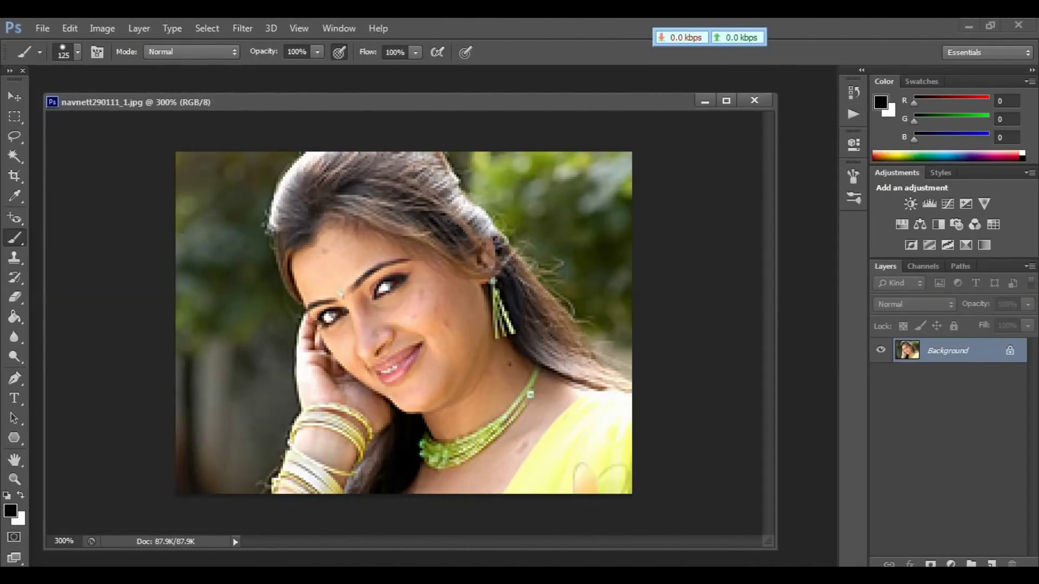
pyautogui.hotkey('ctrl', '-')
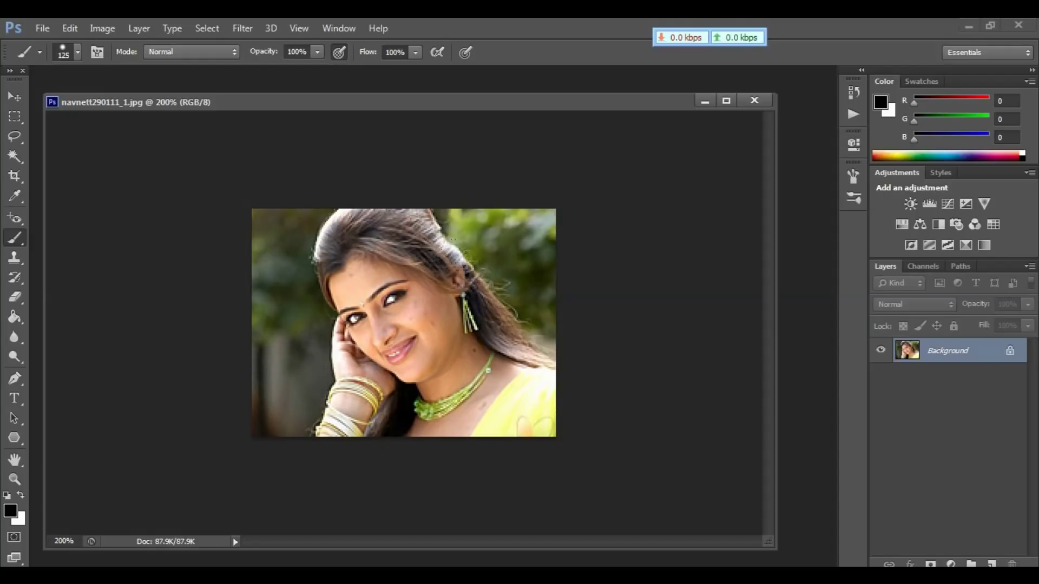
pyautogui.hotkey('ctrl', '-')
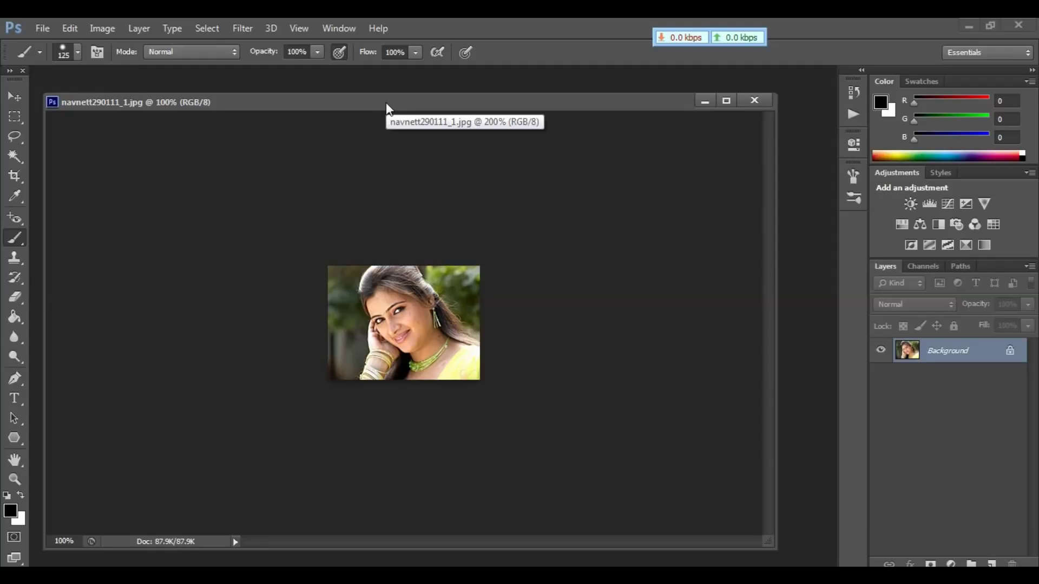
# Step: Duplicate the portrait as a second document, keeping the default copy name
pyautogui.moveTo(401, 104)
pyautogui.mouseDown()
pyautogui.moveTo(446, 108)
pyautogui.moveTo(401, 116)
pyautogui.mouseUp()
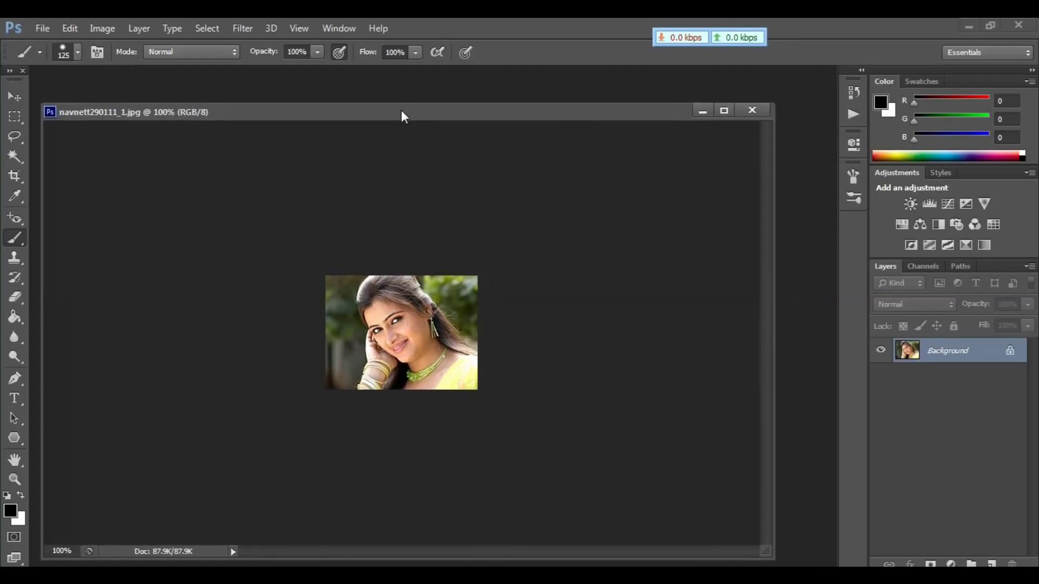
pyautogui.rightClick(401, 111)
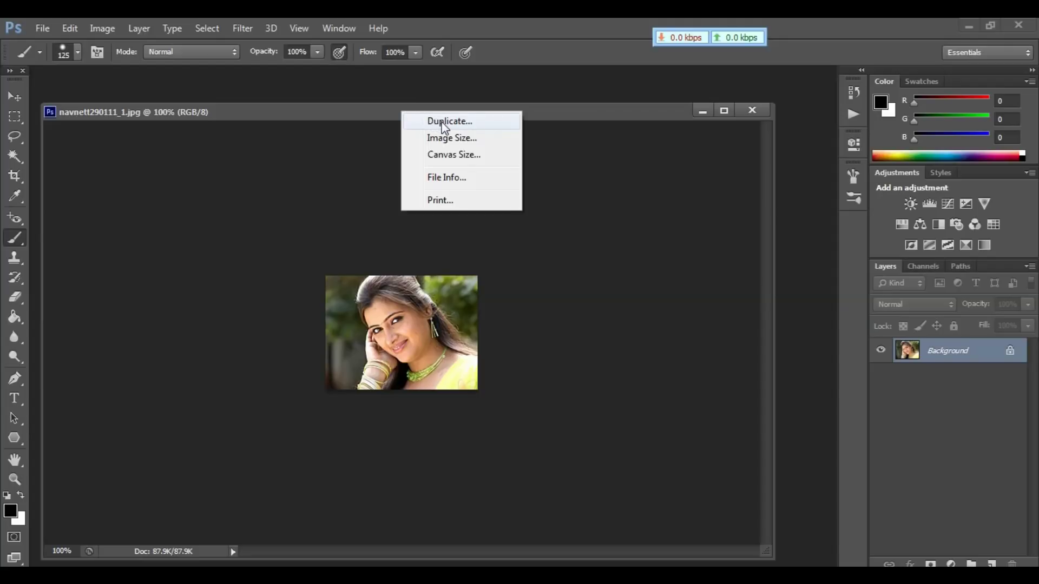
pyautogui.click(444, 122)
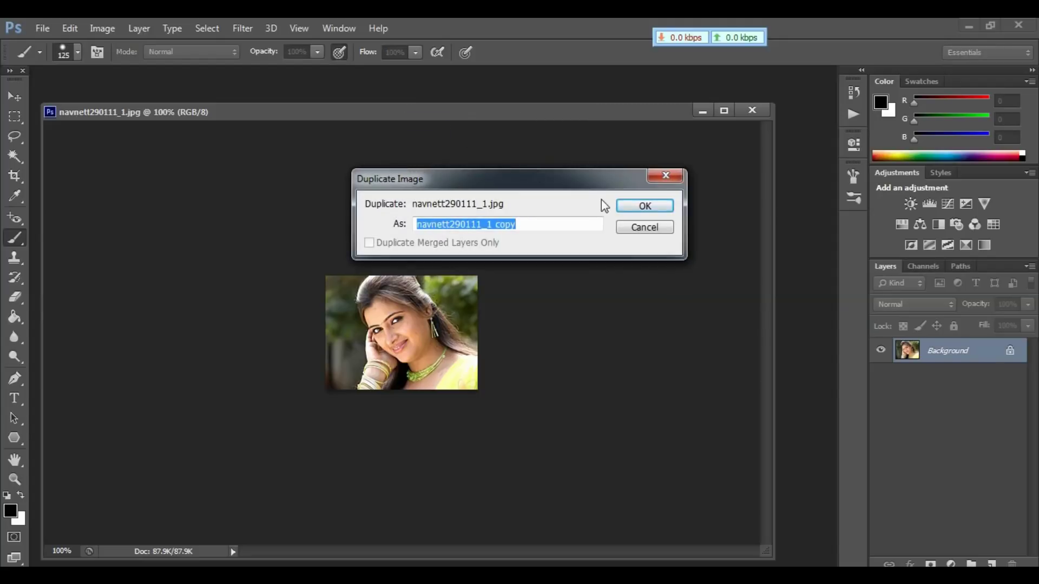
pyautogui.click(638, 211)
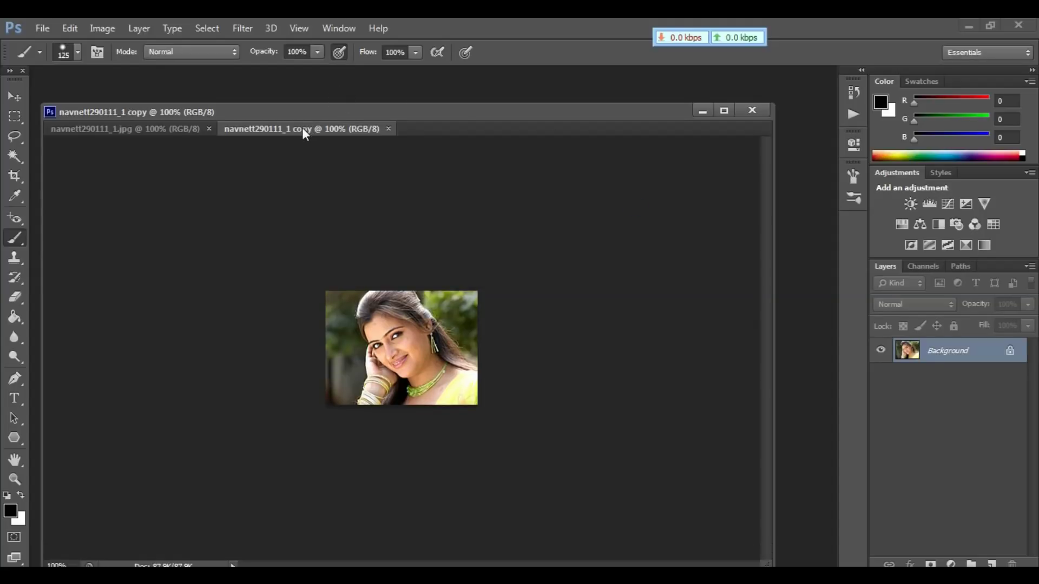
# Step: Dock the copy beside the original and zoom each to compare the faces
pyautogui.moveTo(303, 128)
pyautogui.mouseDown()
pyautogui.moveTo(696, 150)
pyautogui.moveTo(701, 132)
pyautogui.mouseUp()
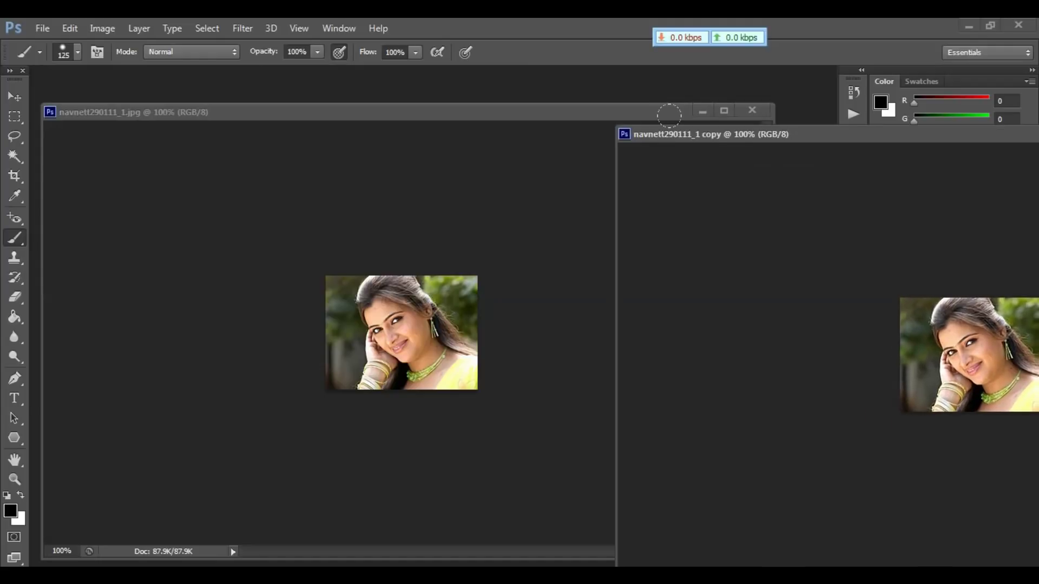
pyautogui.moveTo(770, 135); pyautogui.dragTo(633, 118)
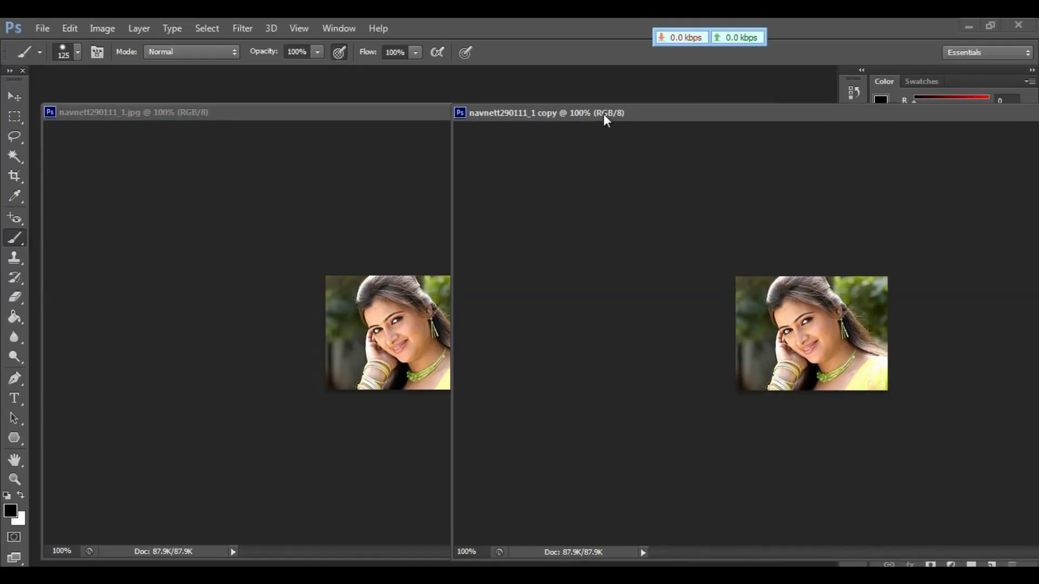
pyautogui.hotkey('ctrl', '+')
pyautogui.hotkey('ctrl', '+')
pyautogui.hotkey('ctrl', '+')
pyautogui.hotkey('ctrl', '+')
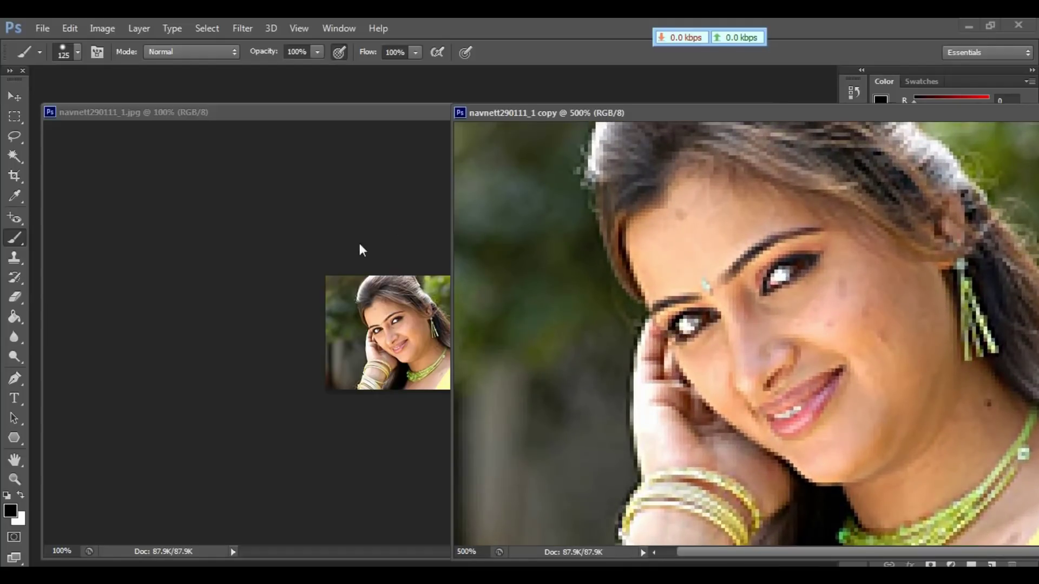
pyautogui.click(359, 250)
pyautogui.hotkey('ctrl', '+')
pyautogui.hotkey('ctrl', '+')
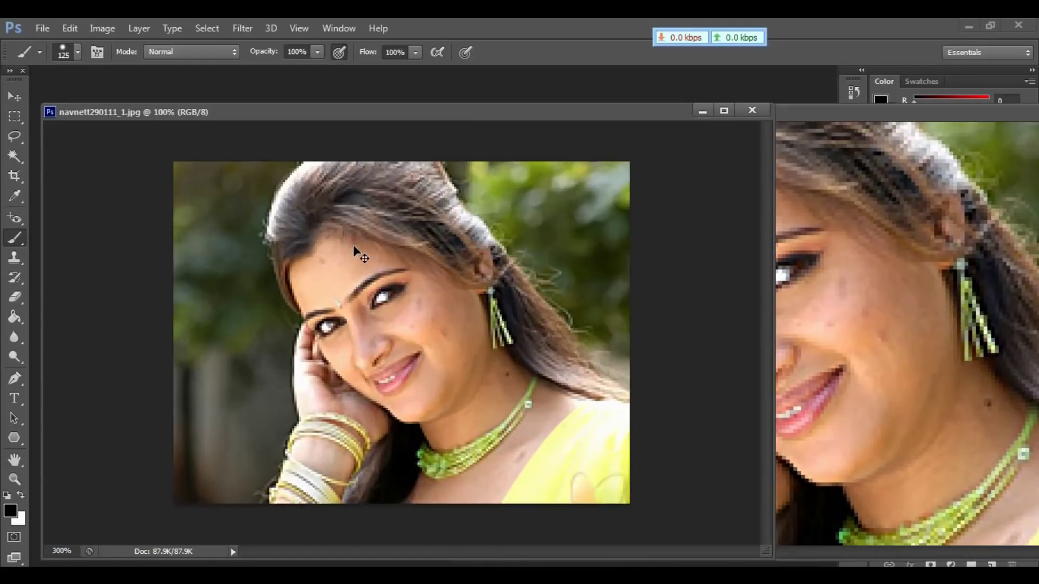
pyautogui.hotkey('ctrl', '+')
pyautogui.hotkey('ctrl', '+')
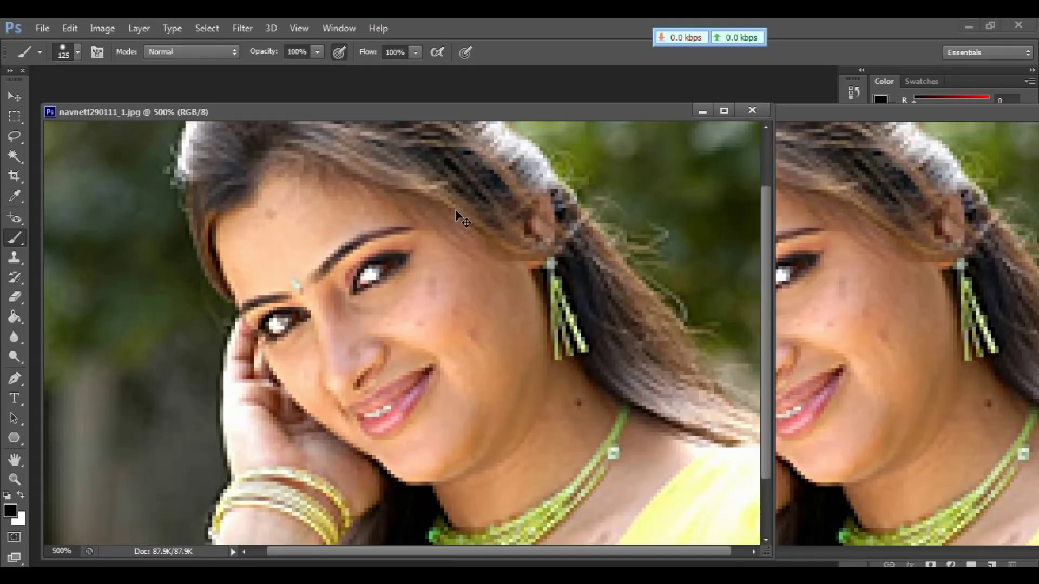
pyautogui.hotkey('ctrl', '-')
pyautogui.hotkey('ctrl', '-')
pyautogui.hotkey('ctrl', '-')
pyautogui.hotkey('ctrl', '-')
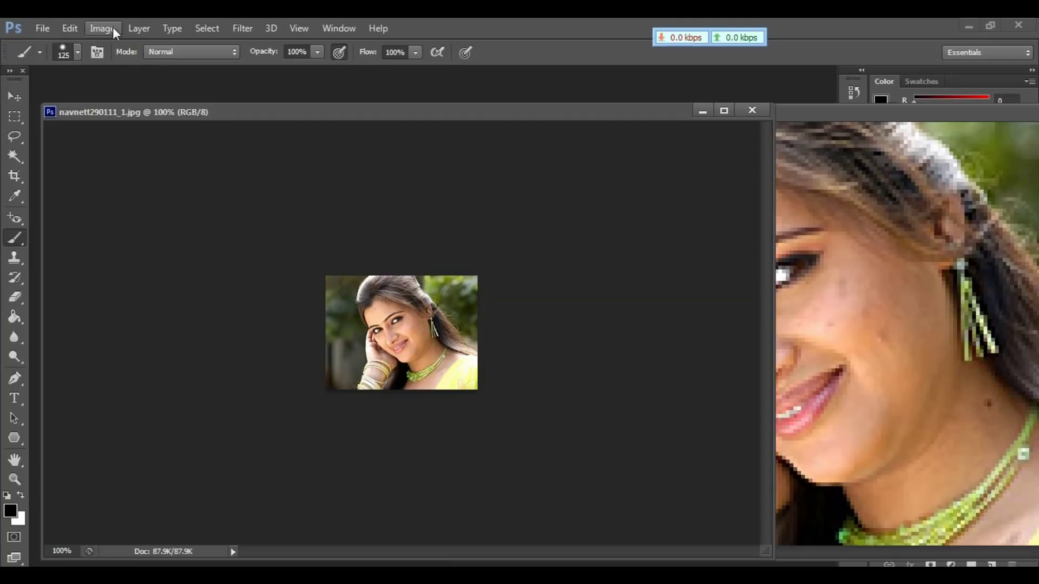
# Step: Resample the image to 1920 pixels wide at 300 ppi, proportions constrained
pyautogui.click(112, 28)
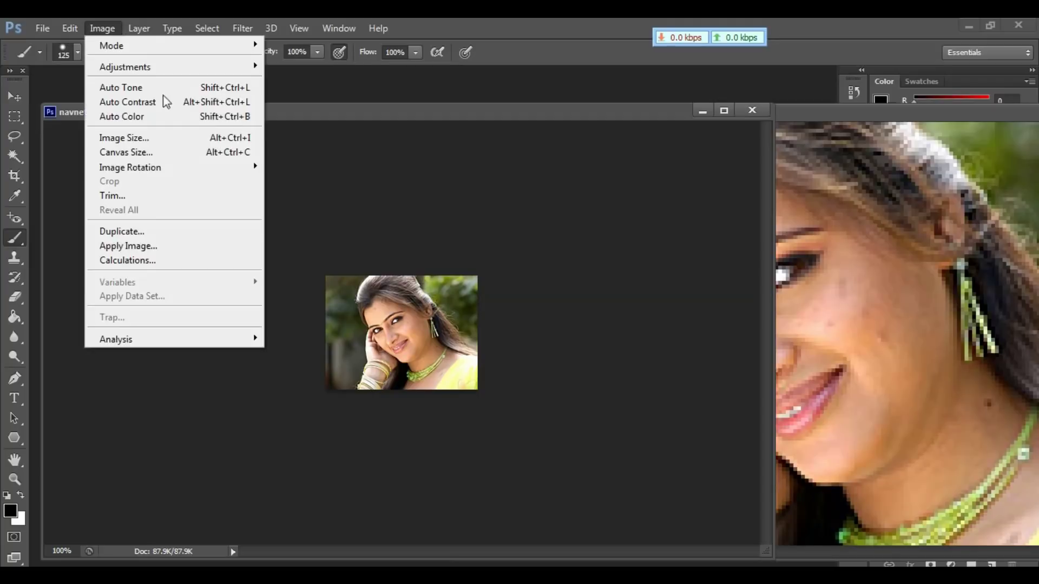
pyautogui.click(119, 138)
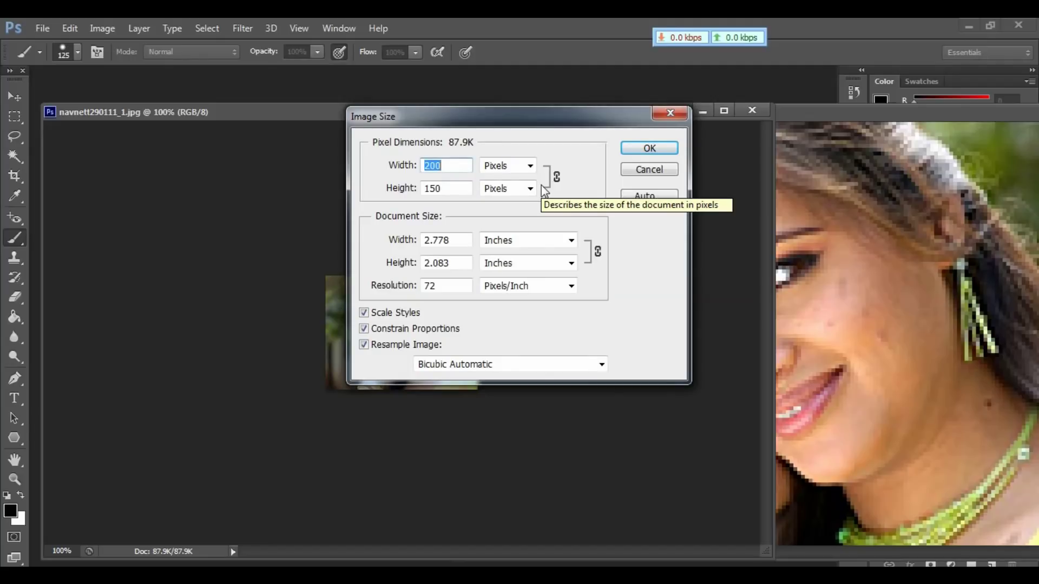
pyautogui.moveTo(449, 287); pyautogui.dragTo(412, 294)
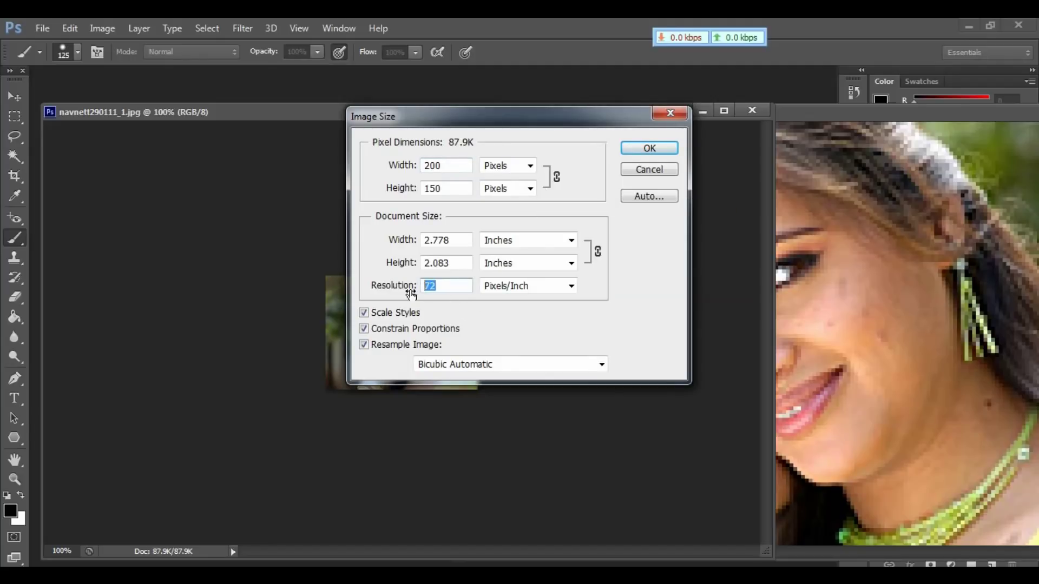
pyautogui.write('3')
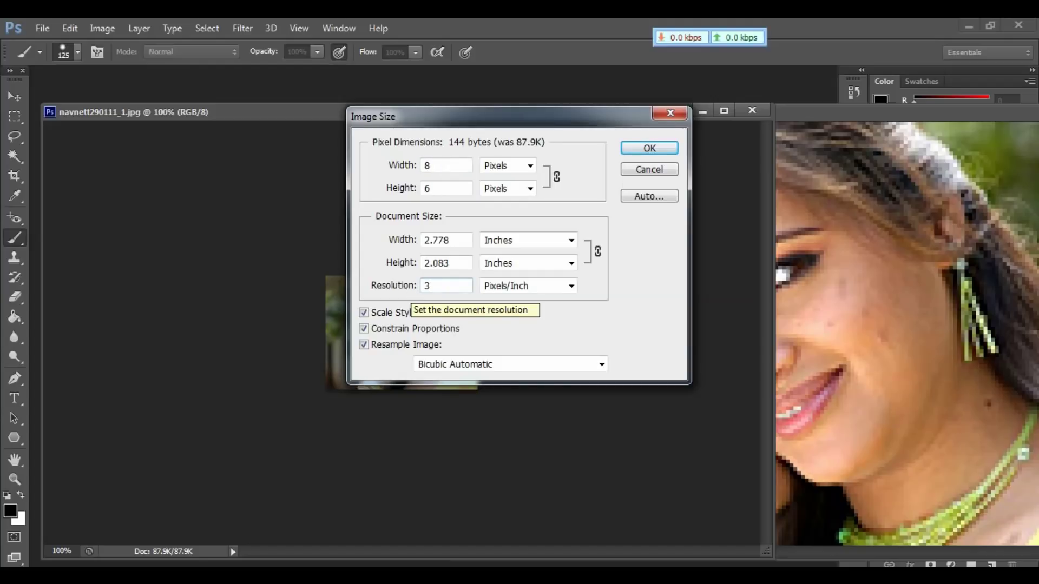
pyautogui.write('00')
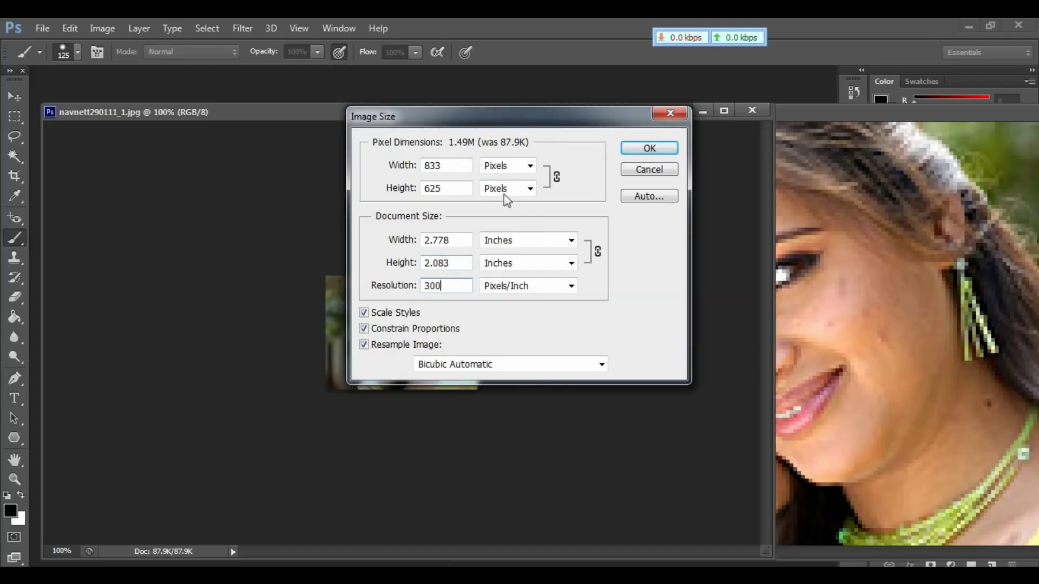
pyautogui.moveTo(444, 167); pyautogui.dragTo(411, 173)
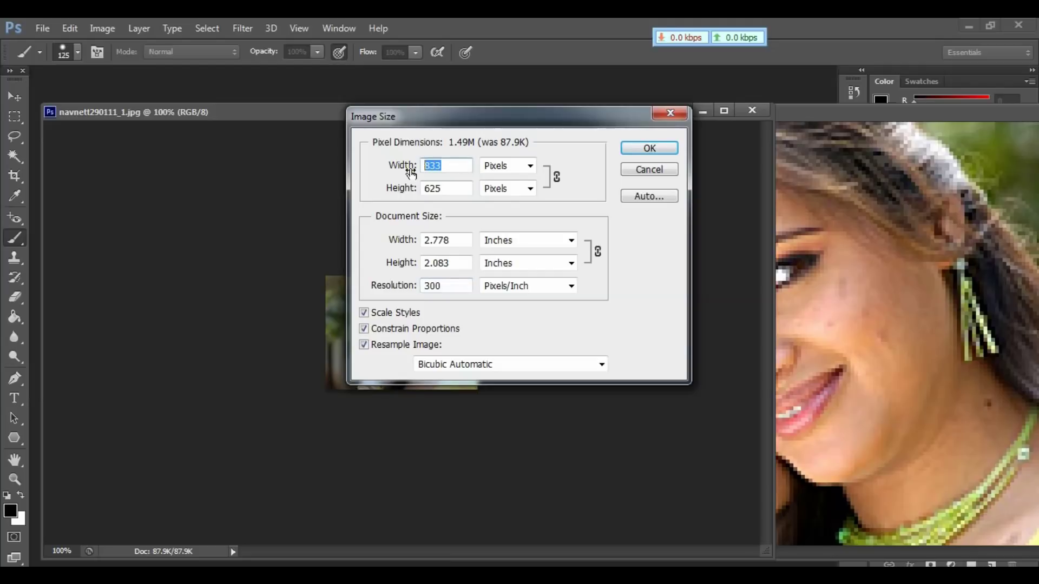
pyautogui.write('192')
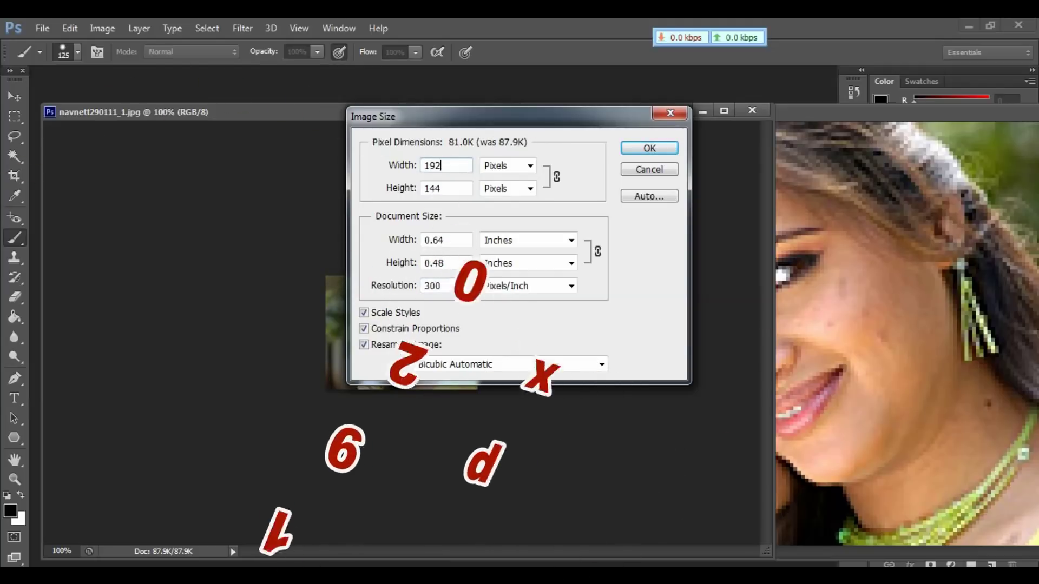
pyautogui.write('0')
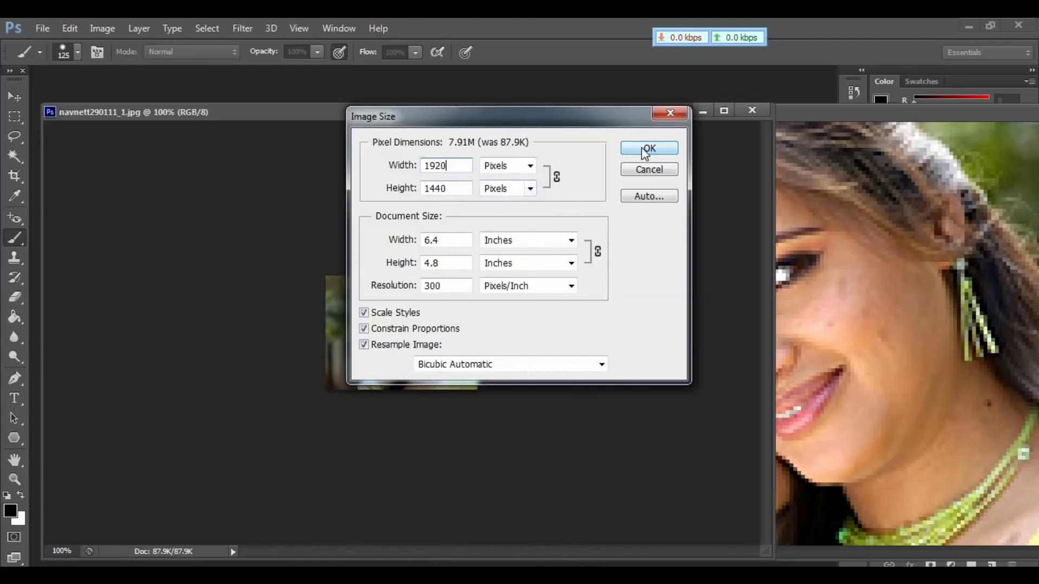
pyautogui.click(644, 150)
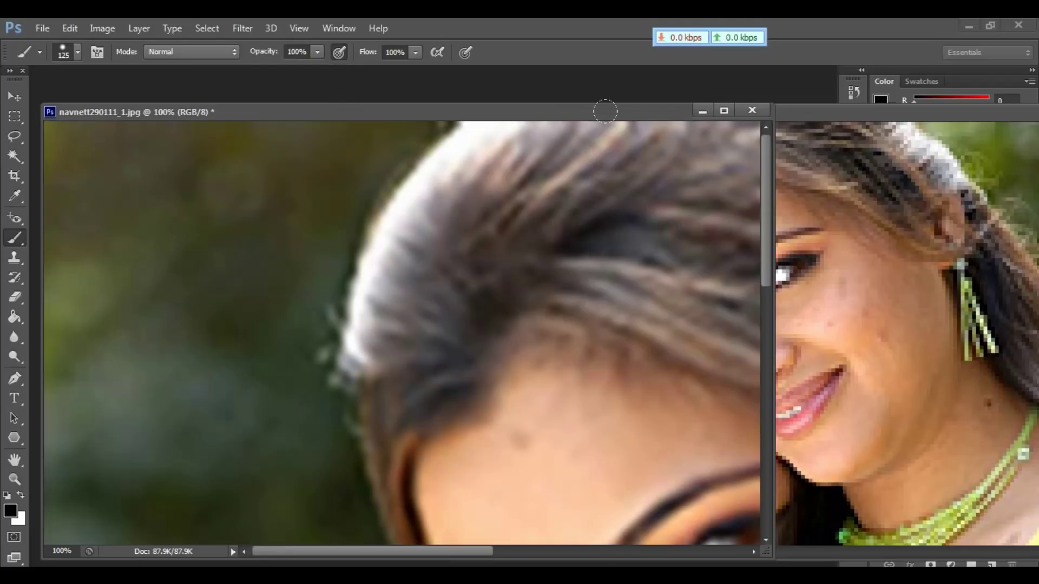
pyautogui.hotkey('ctrl', '-')
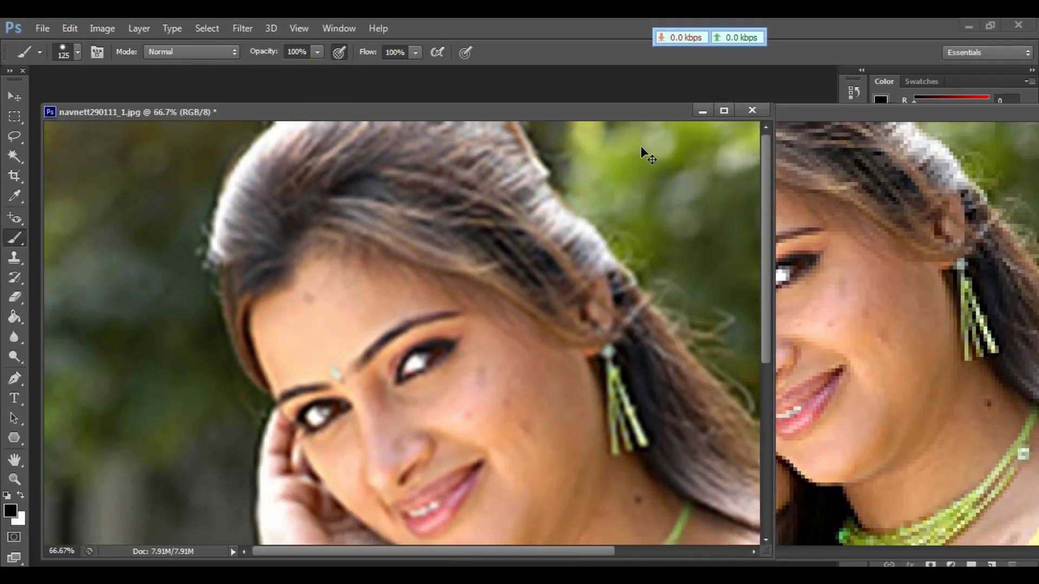
pyautogui.hotkey('ctrl', '-')
pyautogui.hotkey('ctrl', '-')
pyautogui.hotkey('ctrl', '-')
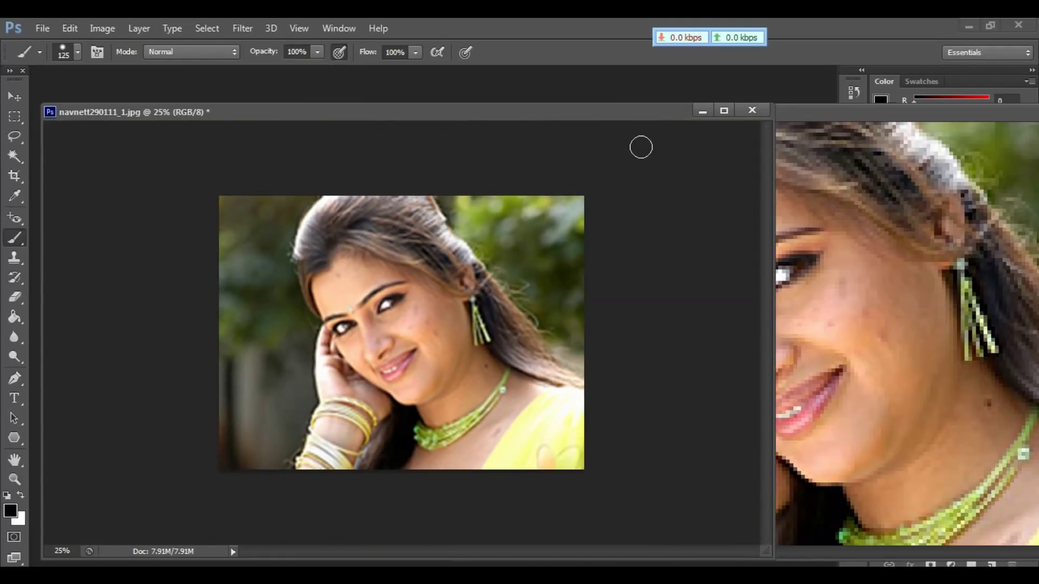
pyautogui.click(904, 242)
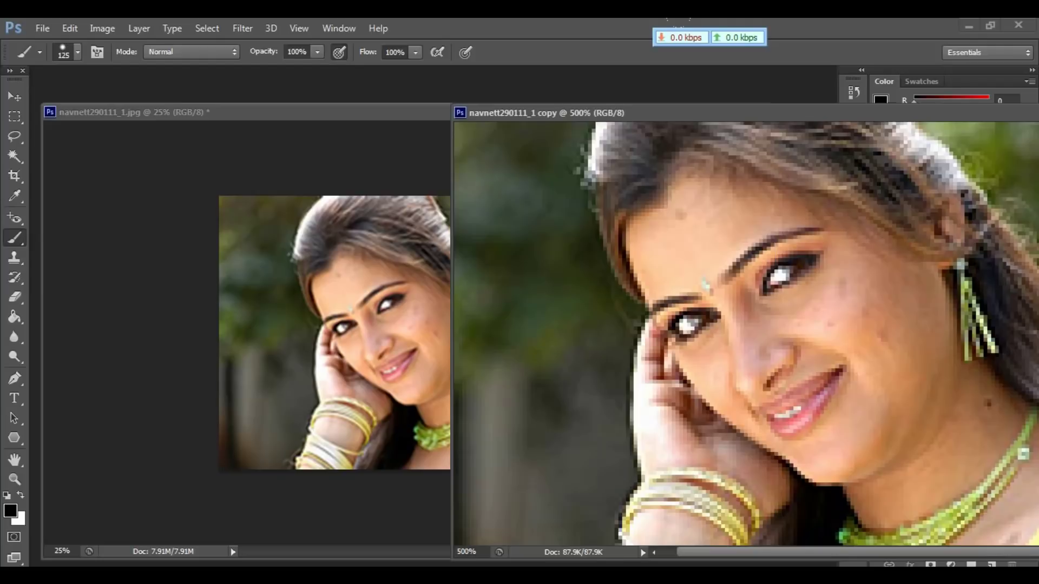
pyautogui.hotkey('ctrl', 'Tab')
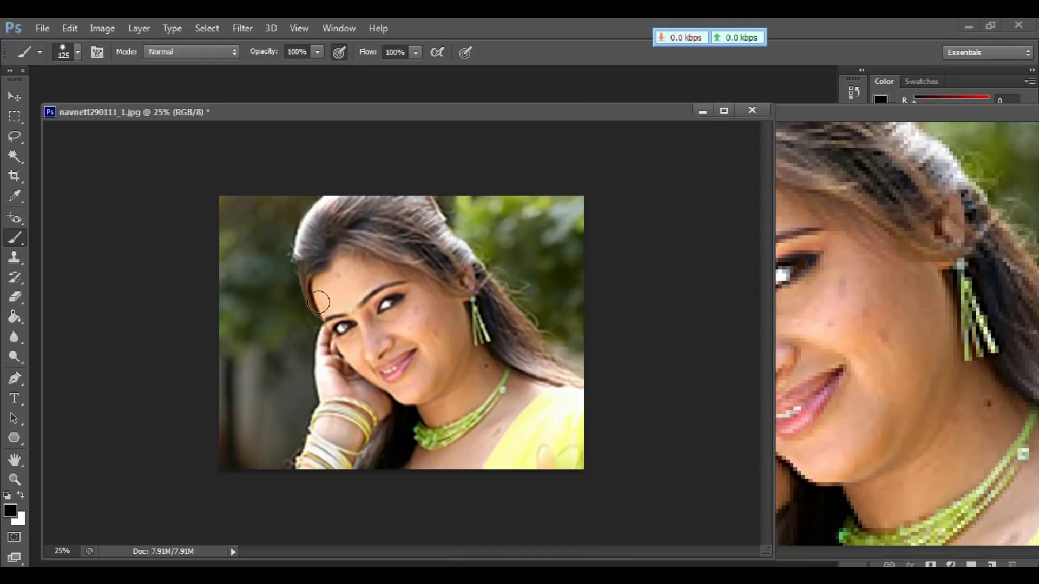
pyautogui.hotkey('ctrl', '+')
pyautogui.hotkey('ctrl', '+')
pyautogui.hotkey('ctrl', '+')
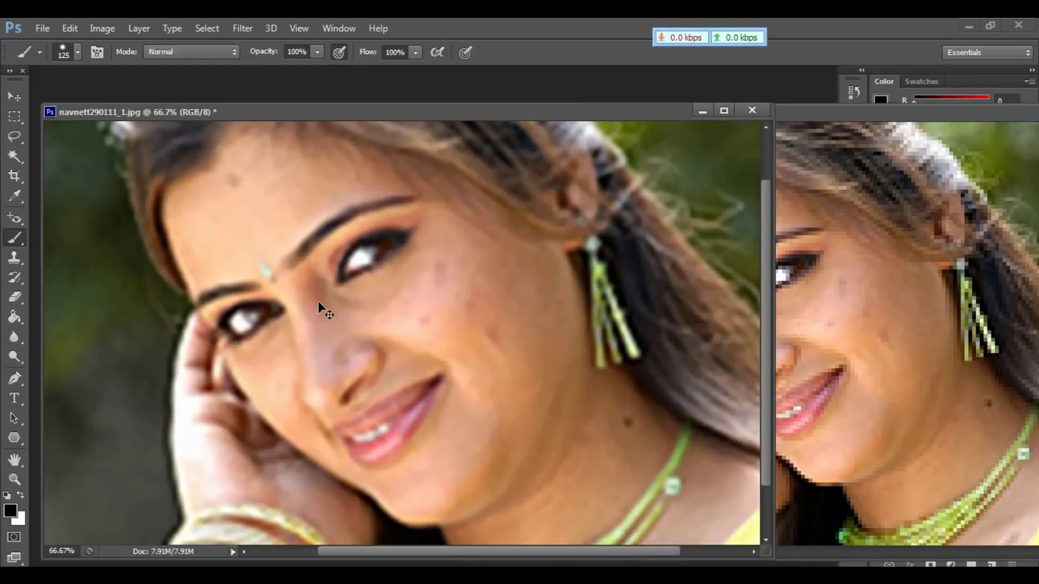
pyautogui.hotkey('ctrl', '+')
pyautogui.hotkey('ctrl', '+')
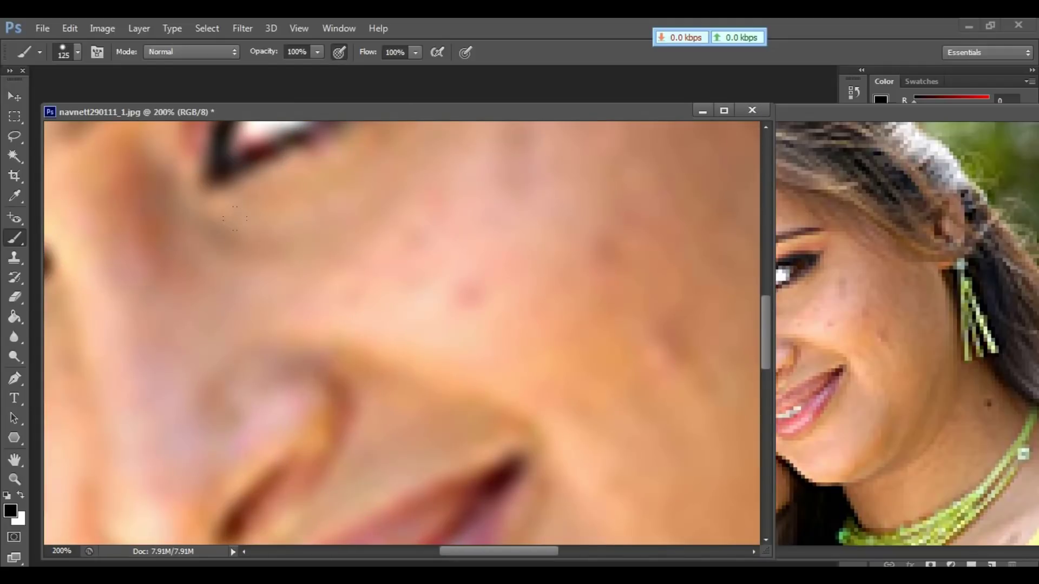
pyautogui.hotkey('ctrl', '-')
pyautogui.hotkey('ctrl', '-')
pyautogui.hotkey('ctrl', '-')
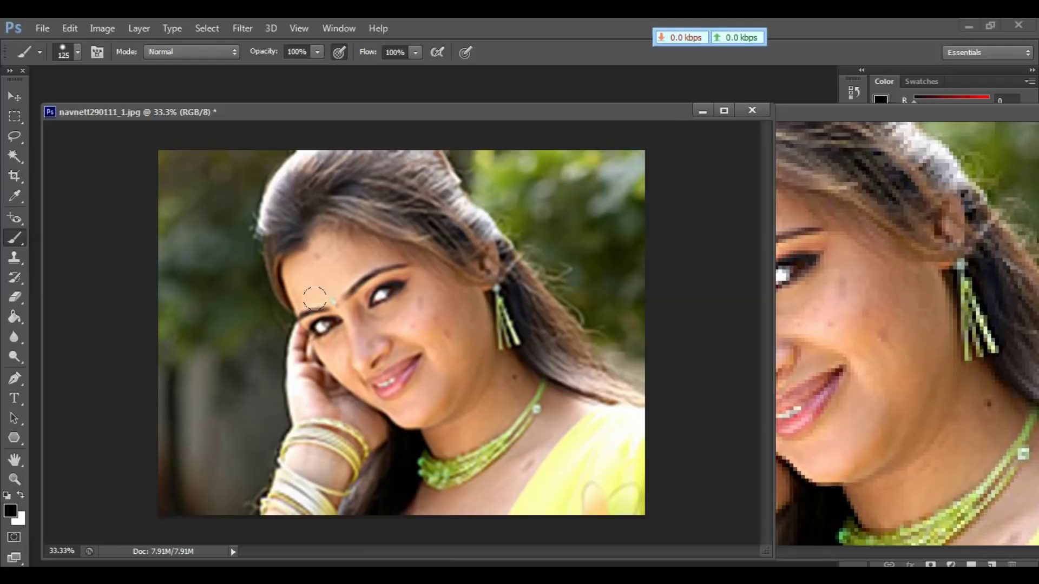
pyautogui.hotkey('ctrl', '-')
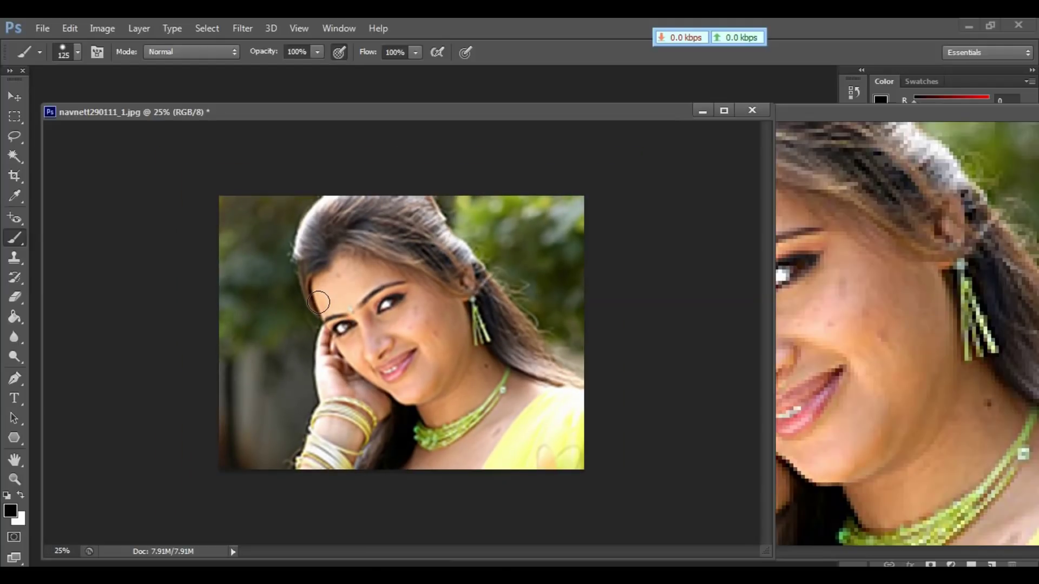
pyautogui.hotkey('ctrl', 'l')
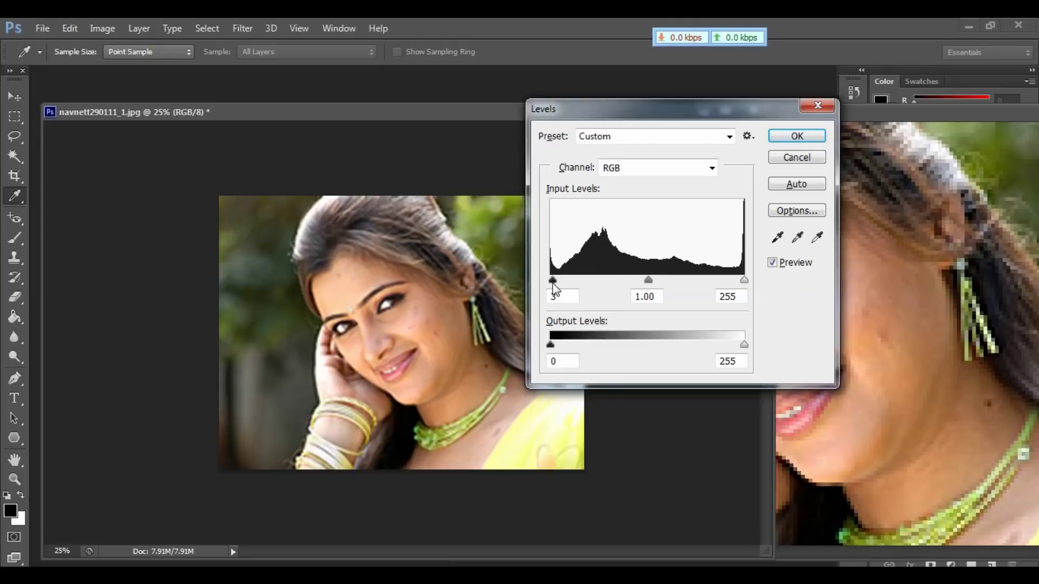
# Step: Apply Levels with black input 25 and midtones at 1.03
pyautogui.moveTo(551, 281); pyautogui.dragTo(569, 283)
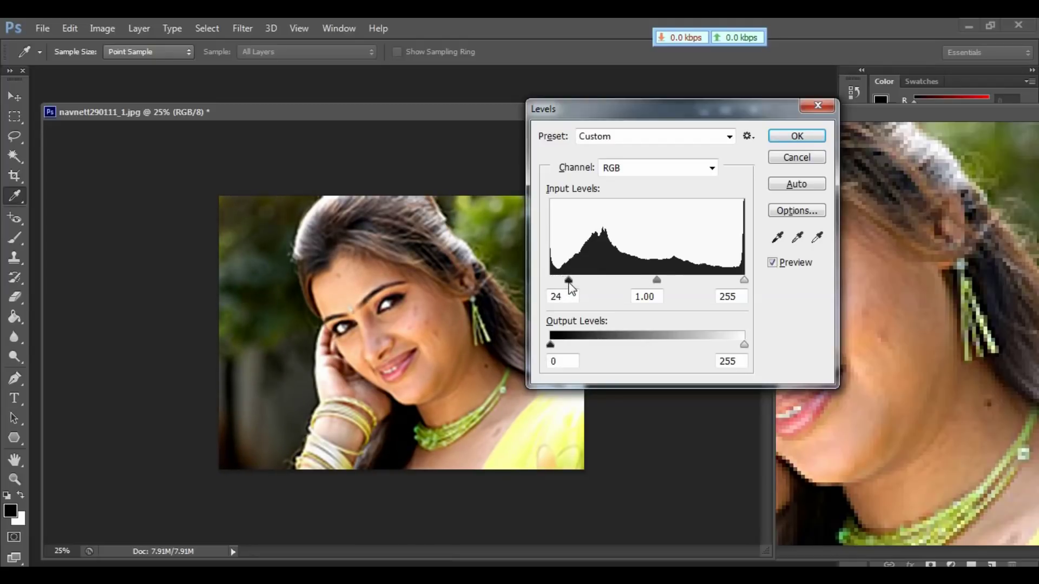
pyautogui.click(569, 283)
pyautogui.moveTo(656, 279); pyautogui.dragTo(658, 283)
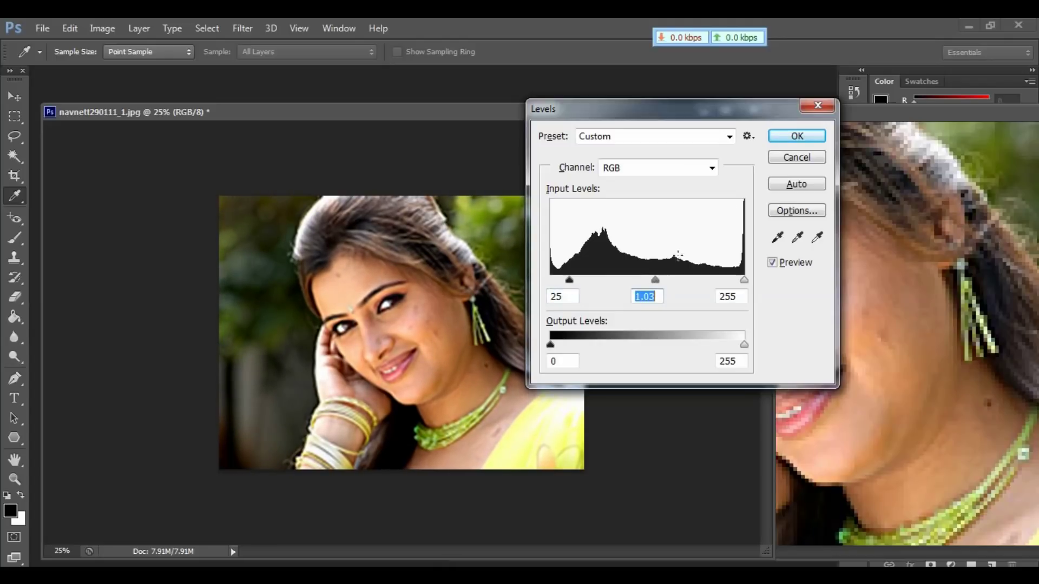
pyautogui.click(794, 138)
pyautogui.press('b')
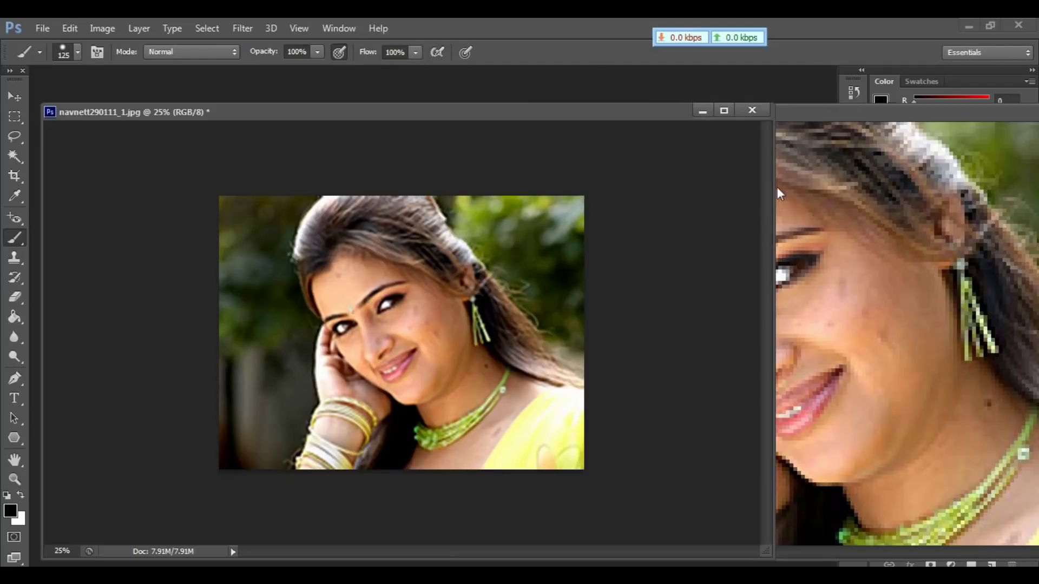
# Step: Duplicate the Background of the upscaled portrait into Layer 1 and invert it
pyautogui.moveTo(836, 115); pyautogui.dragTo(352, 242)
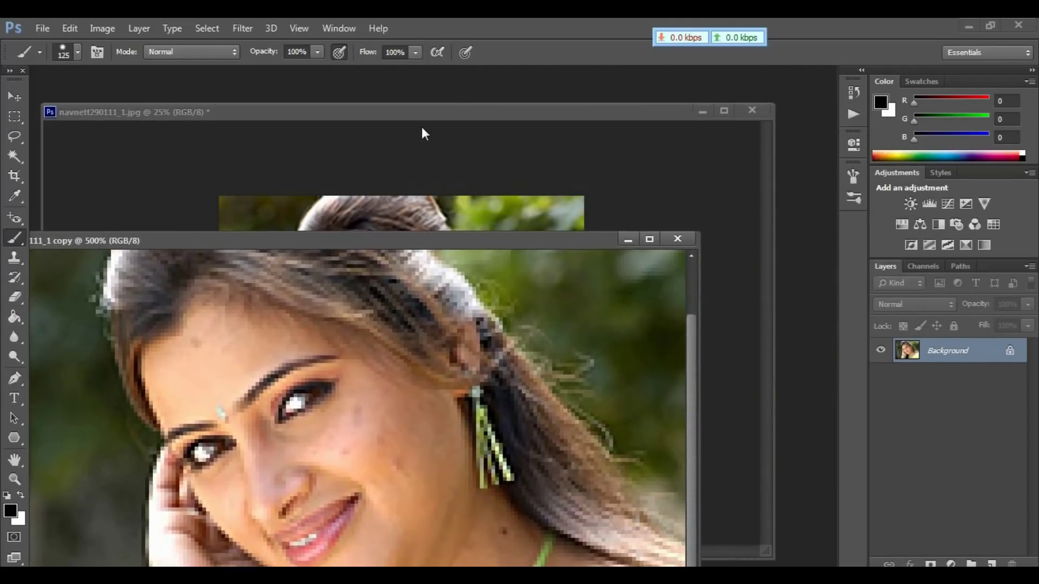
pyautogui.click(422, 128)
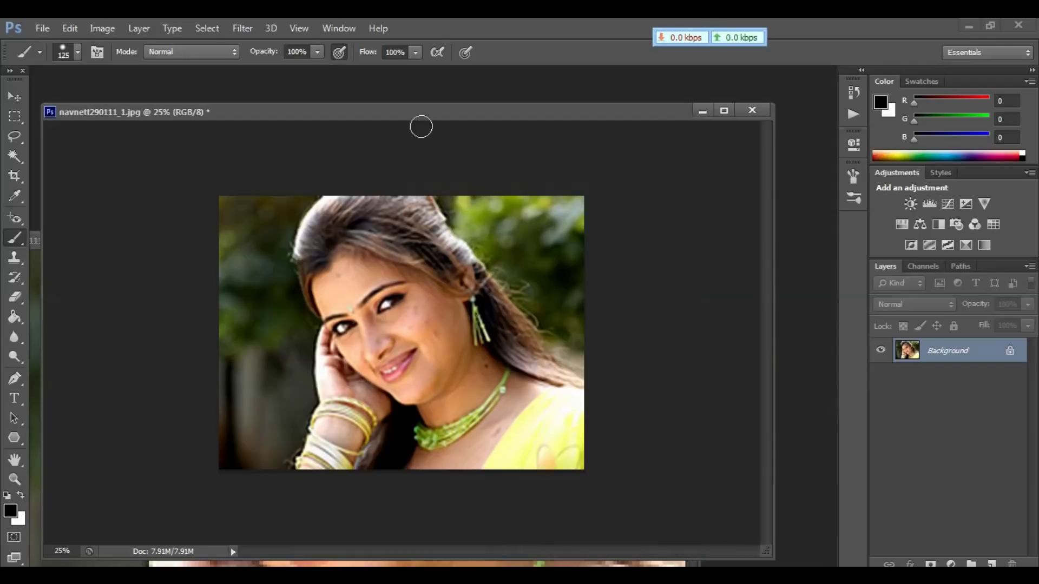
pyautogui.moveTo(449, 114); pyautogui.dragTo(456, 112)
pyautogui.hotkey('ctrl', '+')
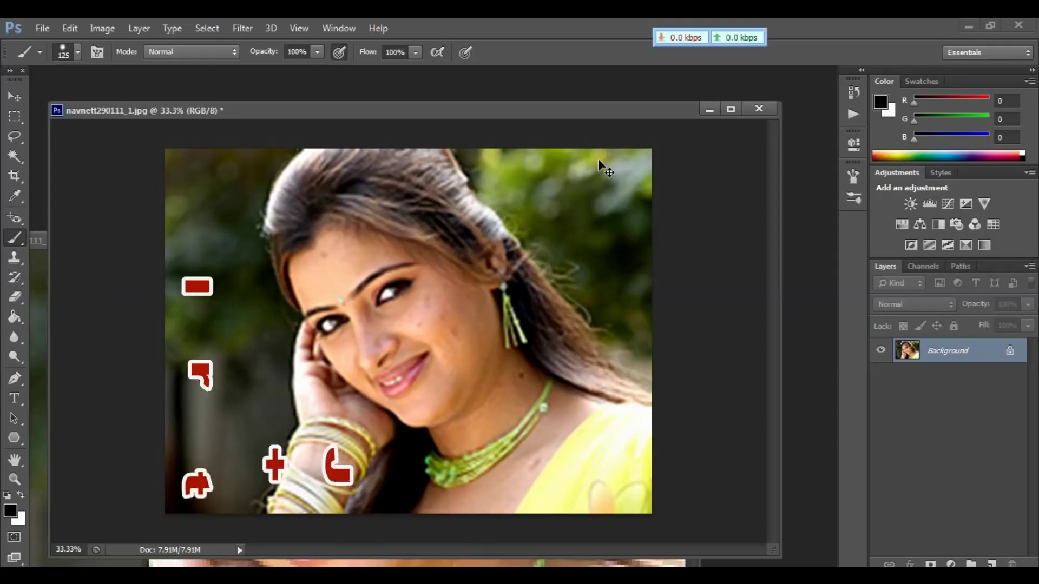
pyautogui.hotkey('ctrl', 'j')
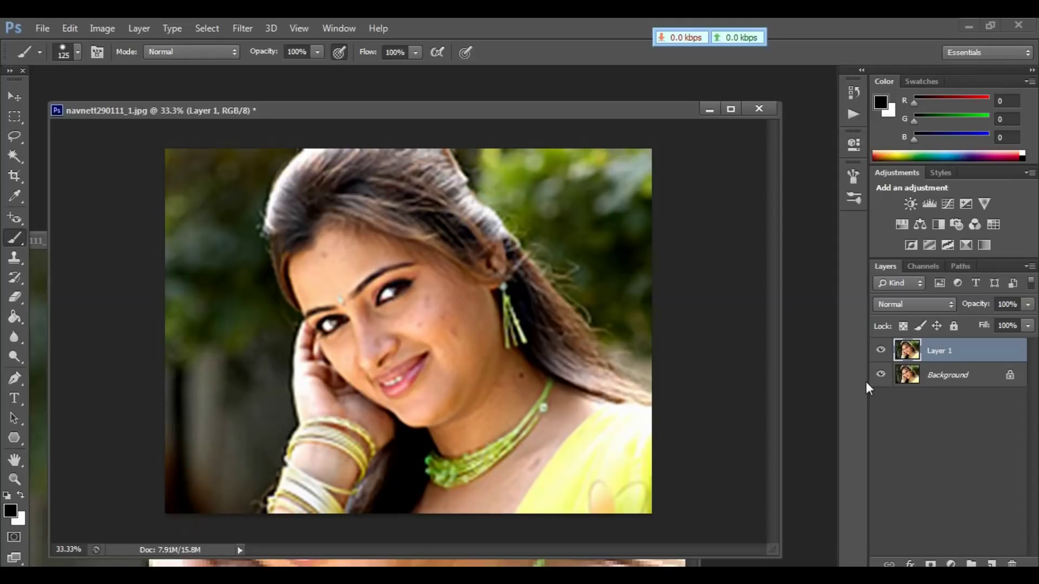
pyautogui.hotkey('ctrl', 'i')
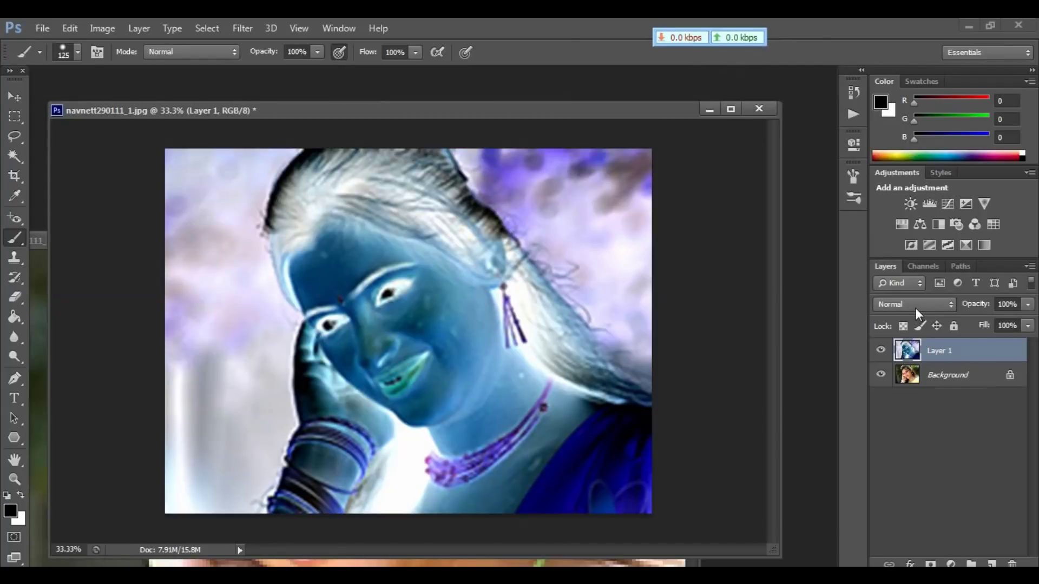
# Step: Set Layer 1 to Vivid Light and apply High Pass with an 8-pixel radius
pyautogui.click(914, 307)
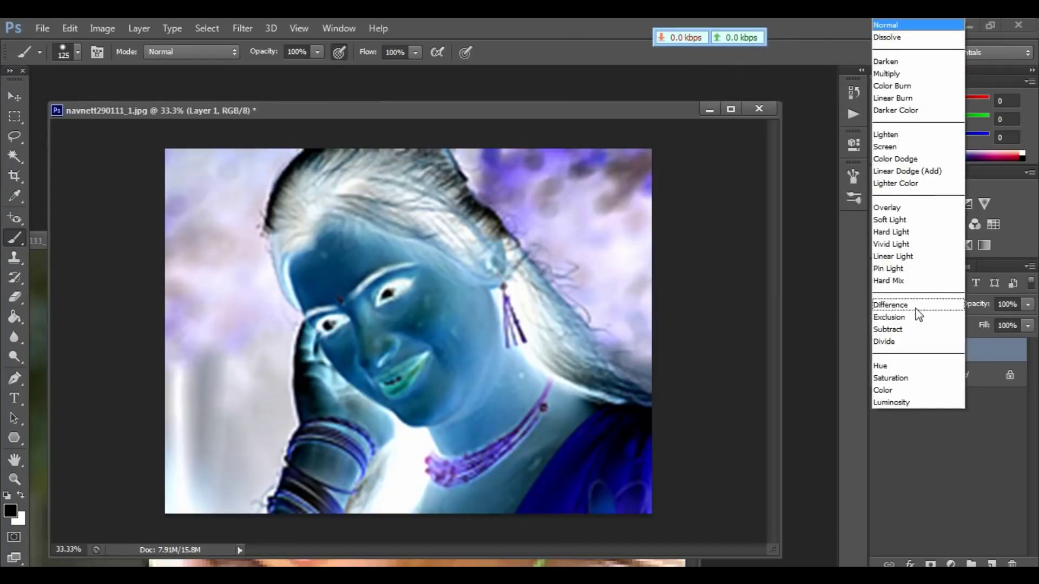
pyautogui.click(899, 246)
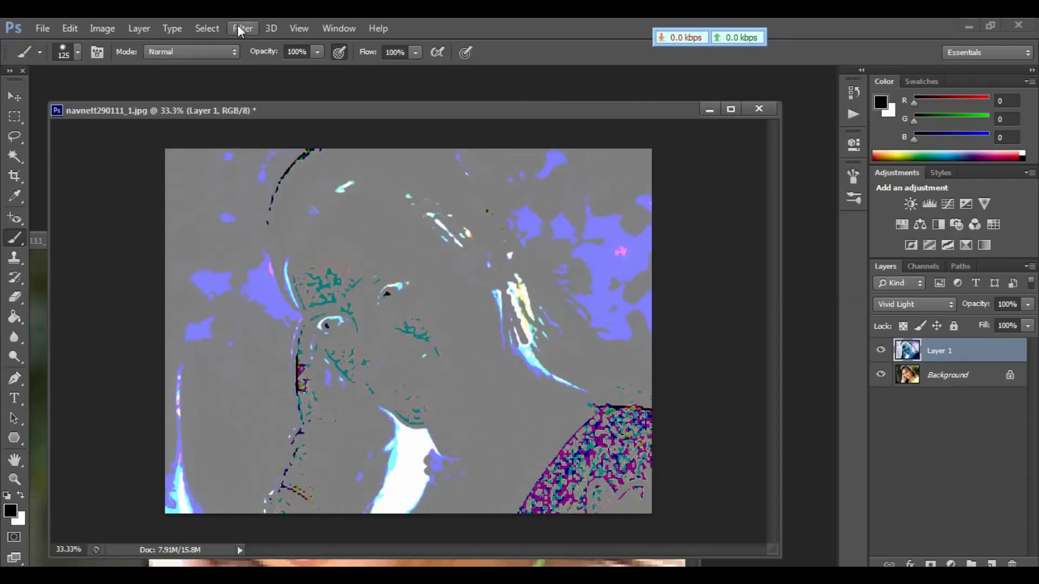
pyautogui.click(239, 27)
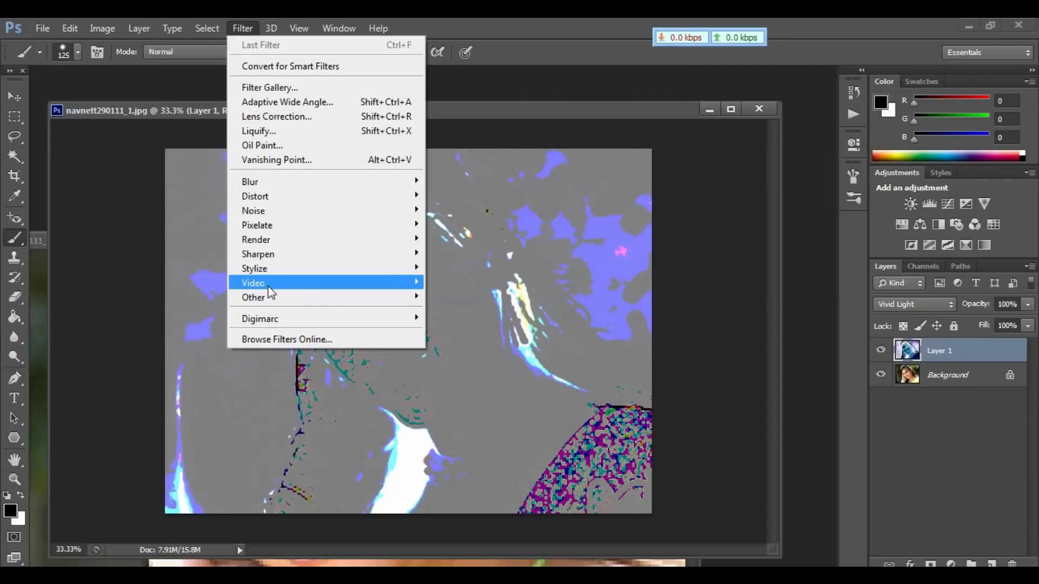
pyautogui.moveTo(253, 297)
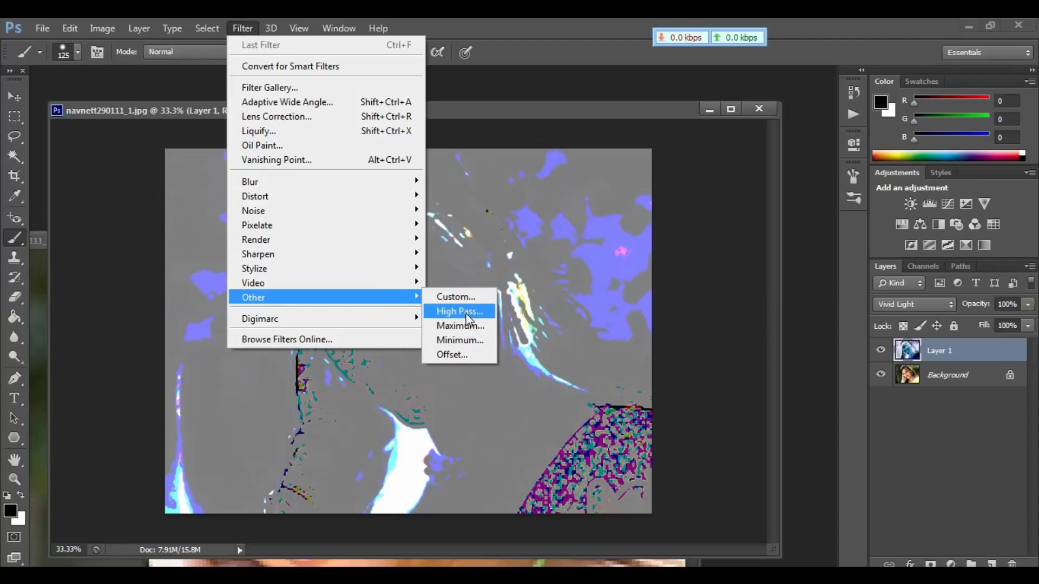
pyautogui.click(466, 314)
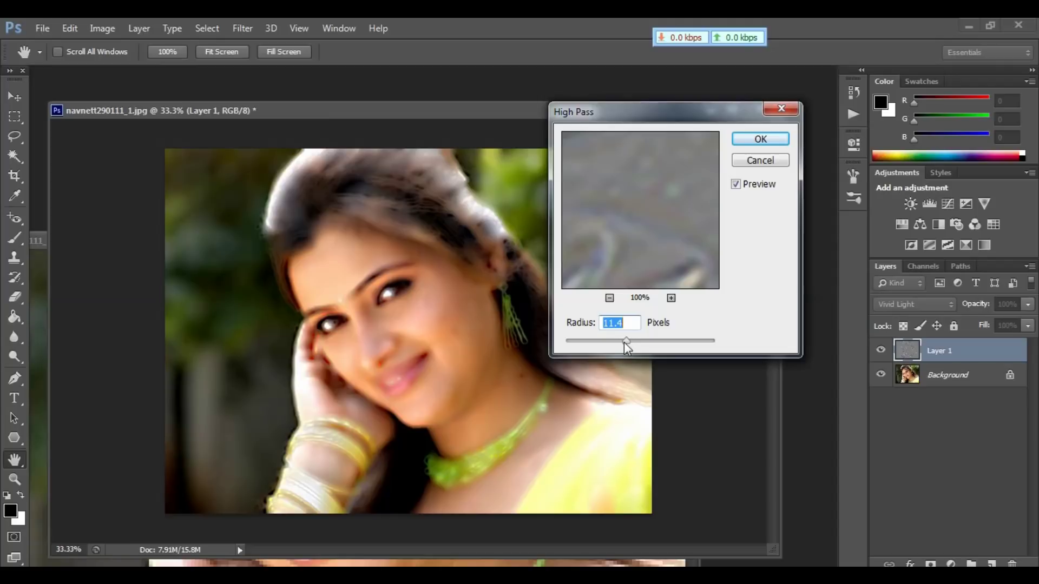
pyautogui.moveTo(625, 342); pyautogui.dragTo(611, 343)
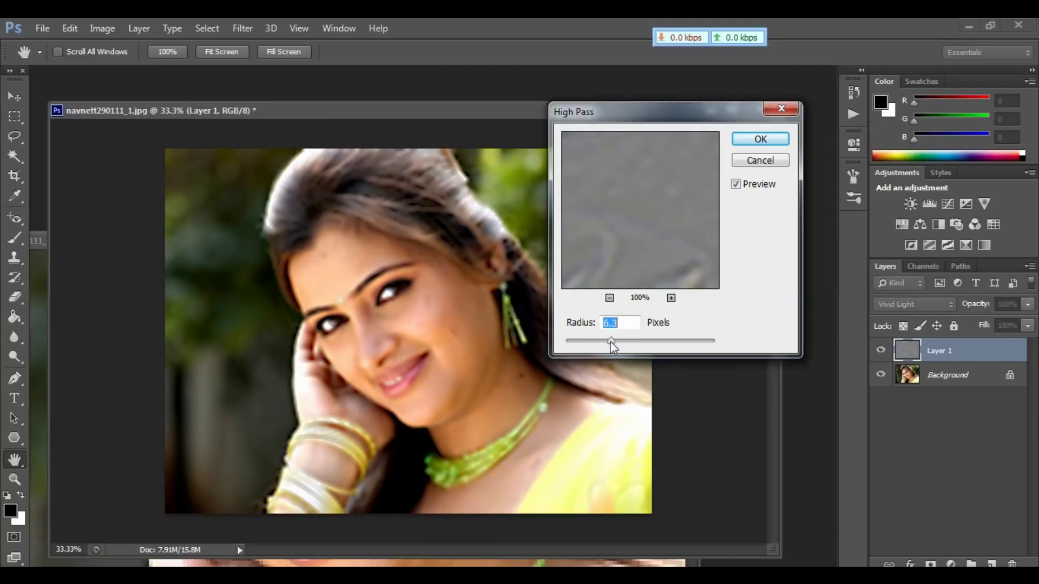
pyautogui.write('8')
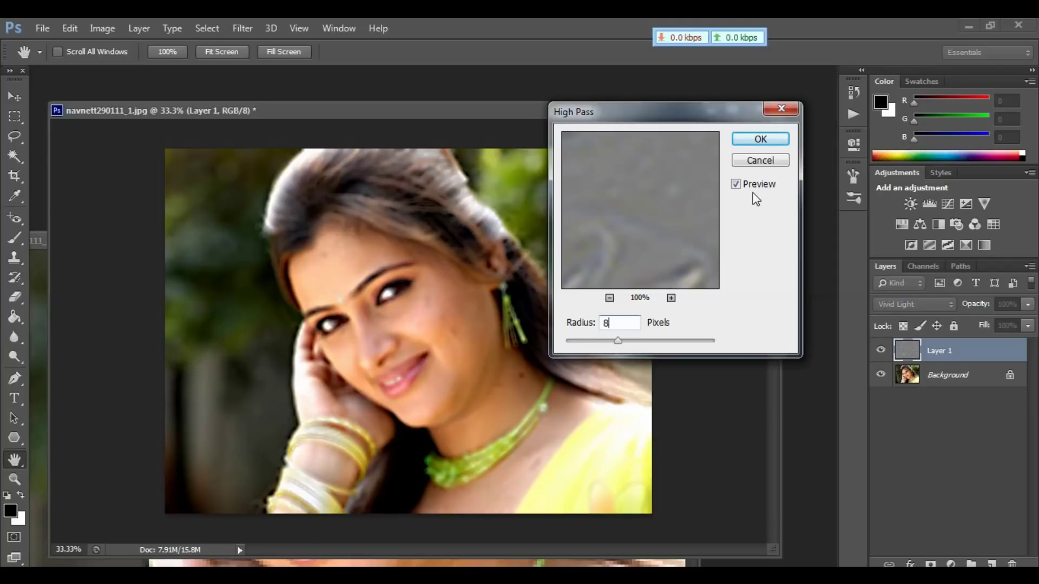
pyautogui.click(760, 139)
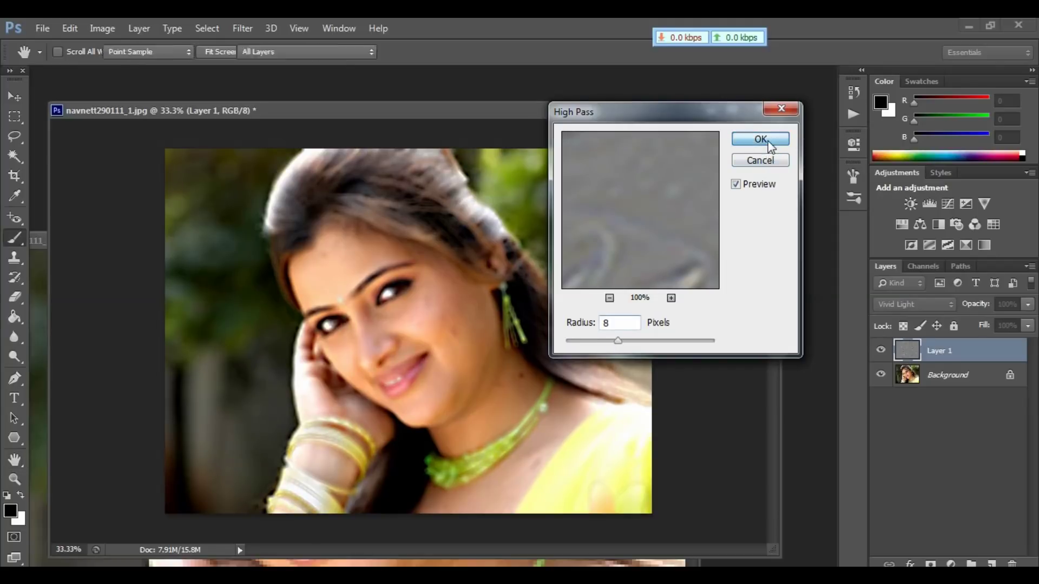
pyautogui.press('b')
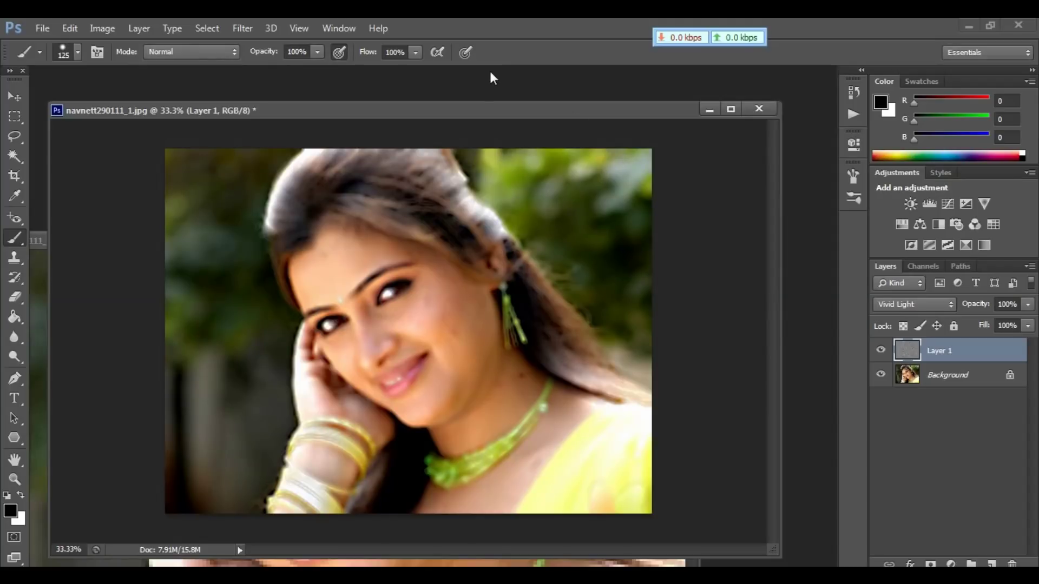
# Step: Apply a Gaussian Blur of about 5.3 pixels radius to Layer 1
pyautogui.click(242, 28)
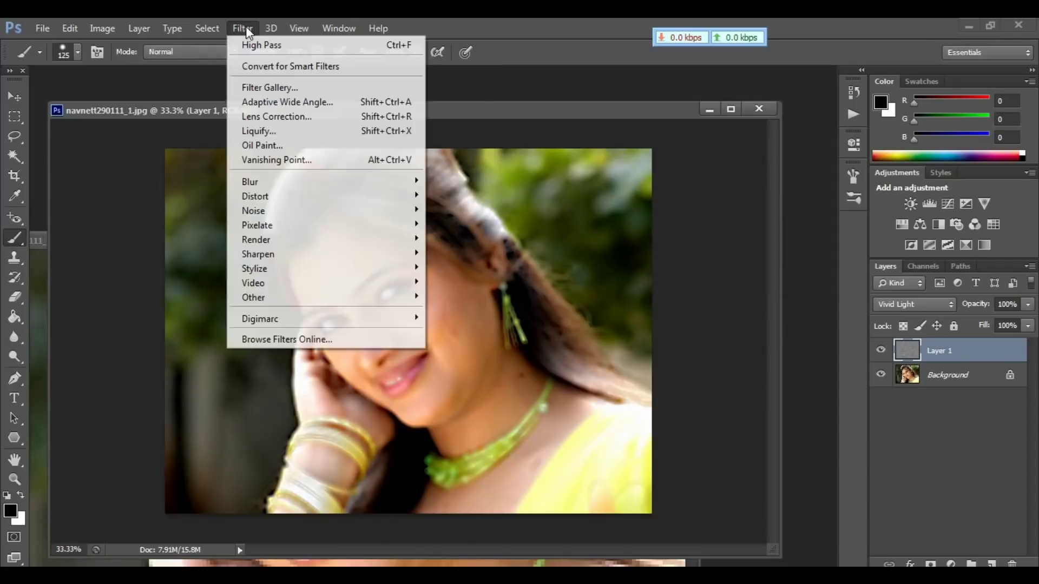
pyautogui.moveTo(325, 182)
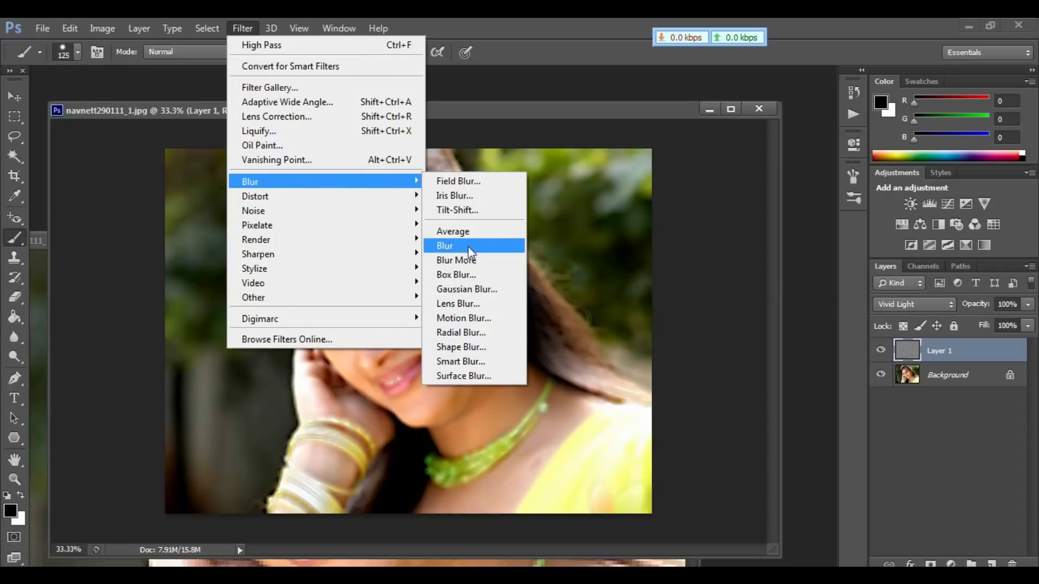
pyautogui.click(469, 290)
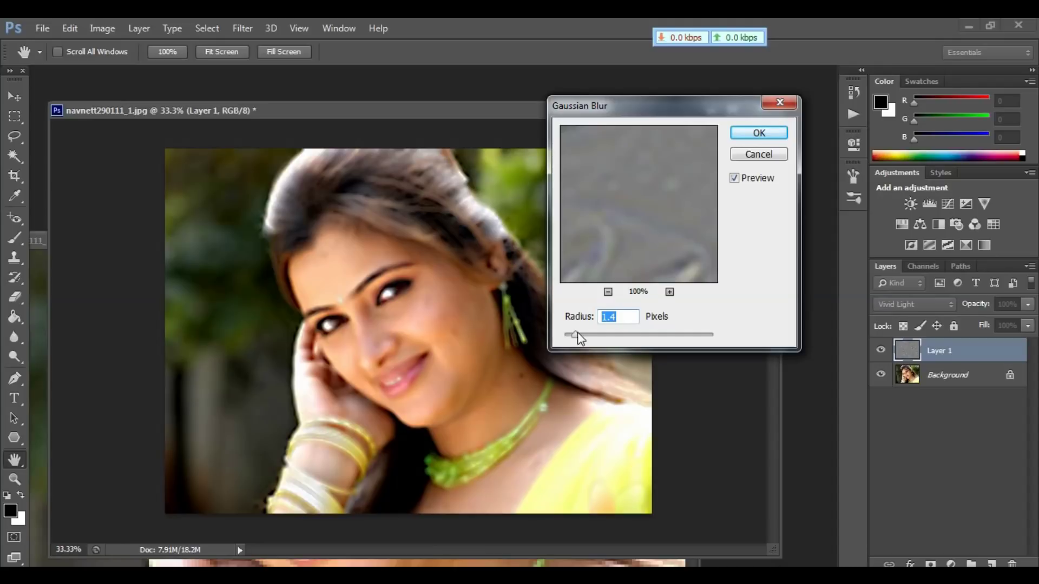
pyautogui.moveTo(575, 334); pyautogui.dragTo(578, 334)
pyautogui.click(592, 333)
pyautogui.moveTo(590, 333)
pyautogui.mouseDown()
pyautogui.moveTo(607, 335)
pyautogui.moveTo(566, 342)
pyautogui.moveTo(574, 339)
pyautogui.mouseUp()
pyautogui.click(763, 140)
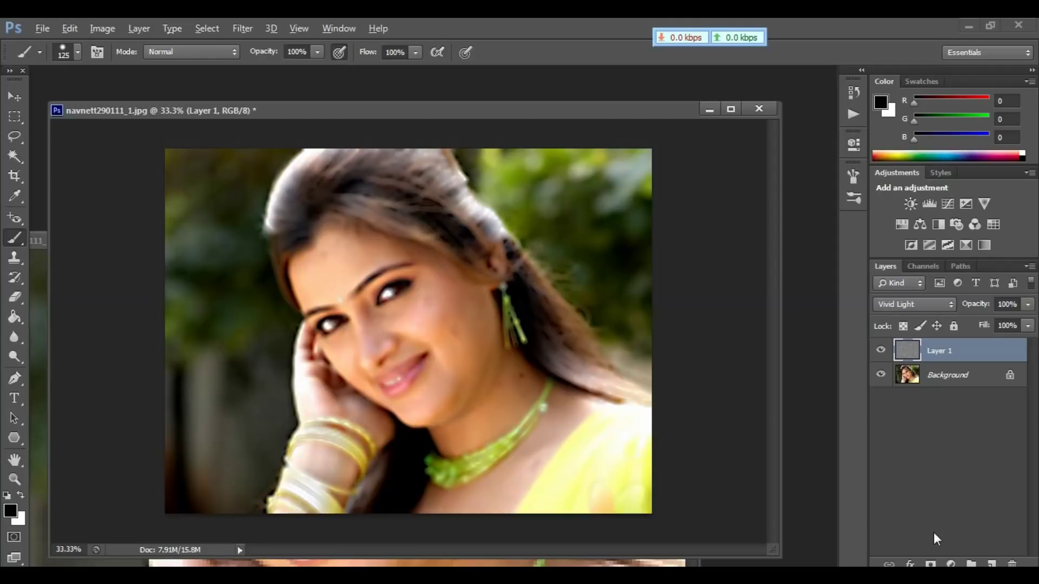
# Step: Give Layer 1 a black mask and paint white over the face skin
pyautogui.click(931, 564)
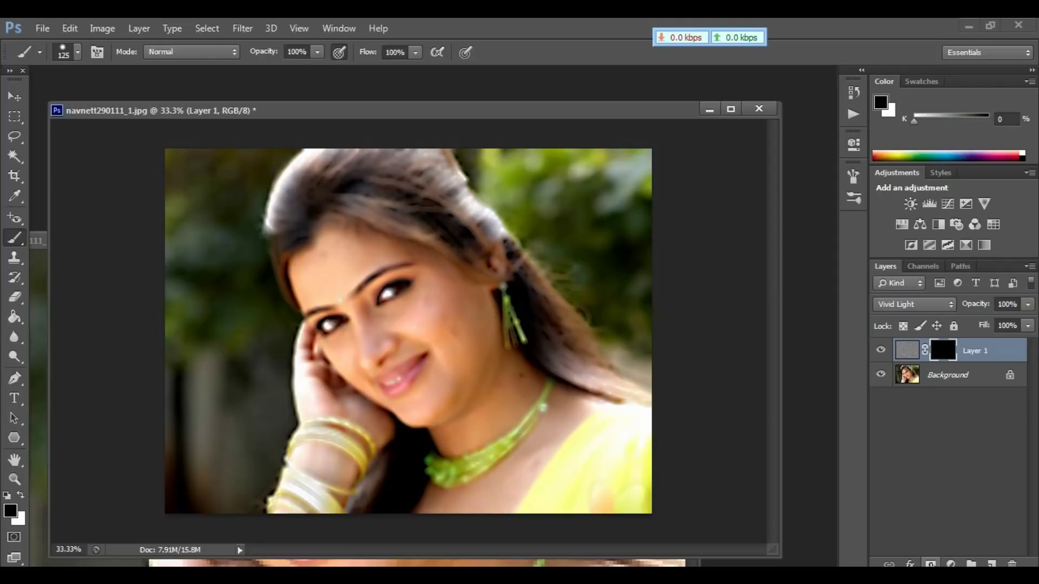
pyautogui.press('x')
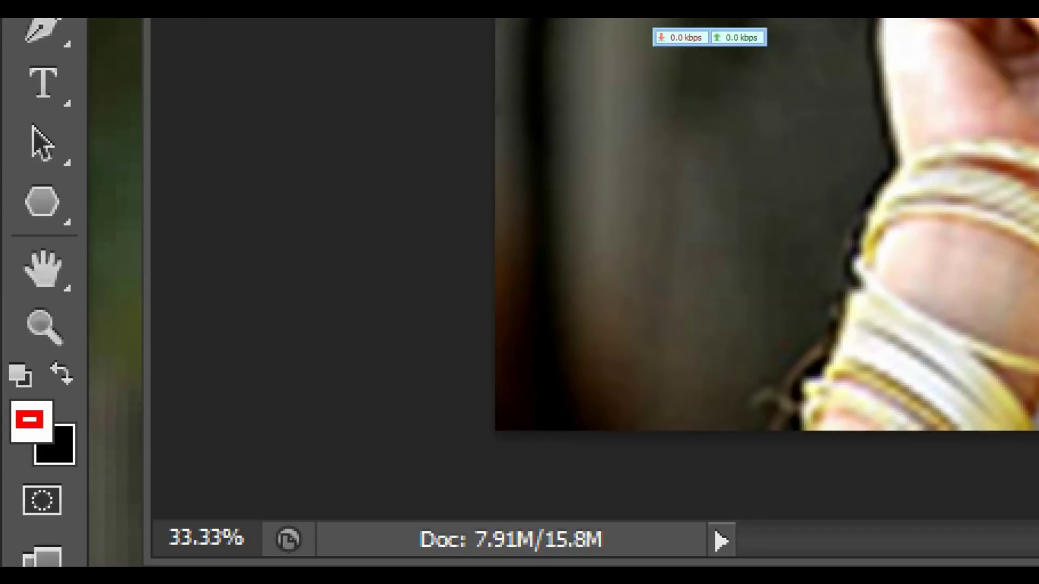
pyautogui.press('d')
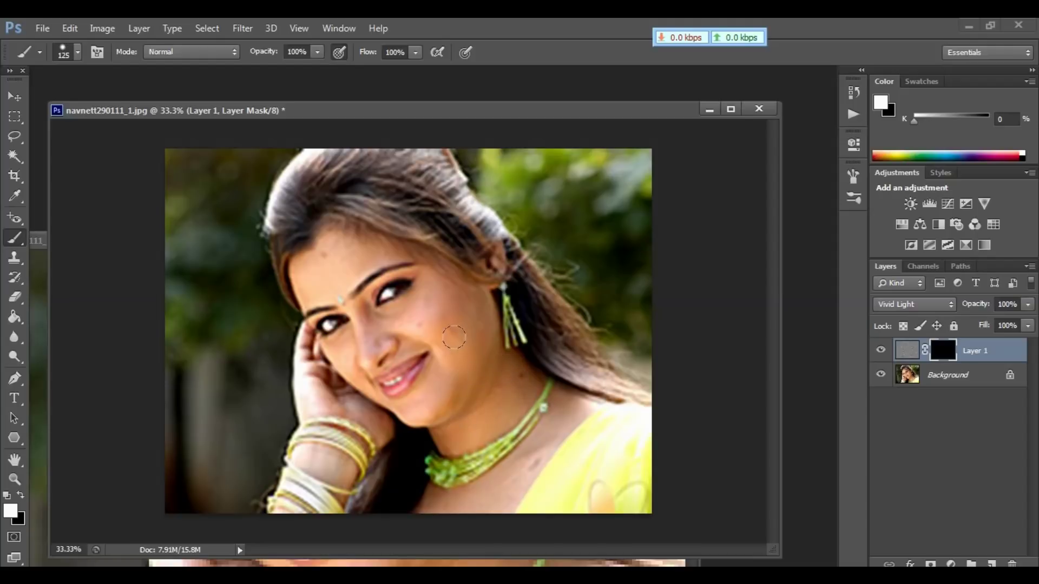
pyautogui.moveTo(454, 335)
pyautogui.mouseDown()
pyautogui.moveTo(368, 317)
pyautogui.moveTo(339, 341)
pyautogui.moveTo(440, 308)
pyautogui.moveTo(391, 398)
pyautogui.moveTo(351, 304)
pyautogui.moveTo(343, 250)
pyautogui.mouseUp()
pyautogui.press('[')
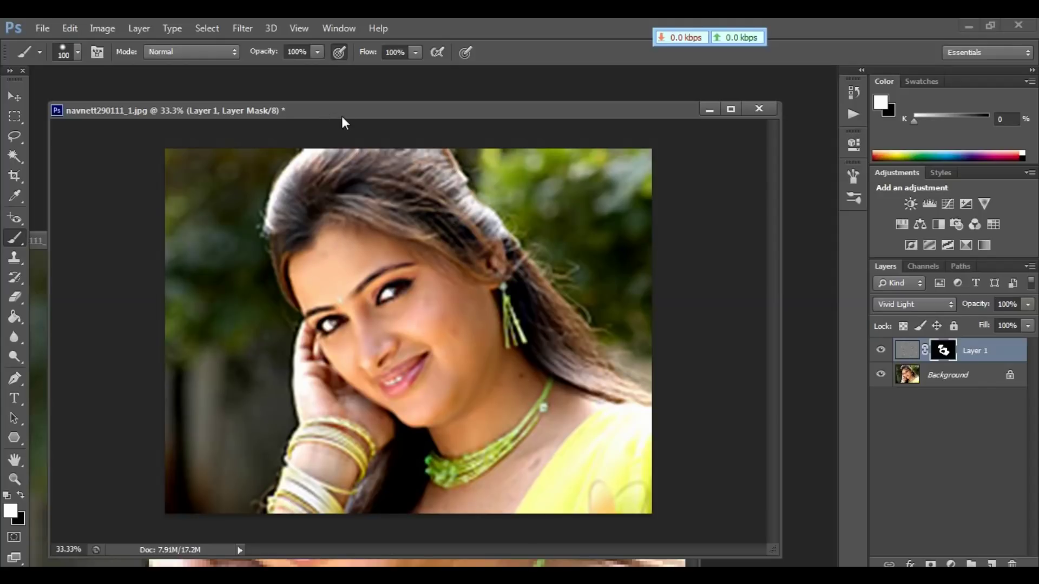
# Step: Zoom in on both the unedited copy and smoothed portrait side by side
pyautogui.moveTo(342, 115); pyautogui.dragTo(476, 100)
pyautogui.click(151, 206)
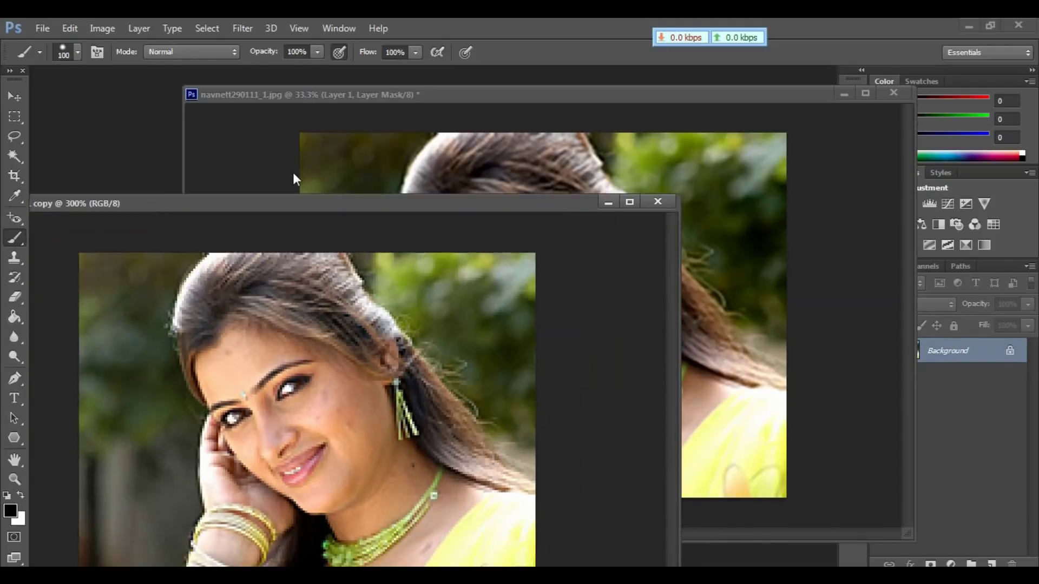
pyautogui.hotkey('ctrl', '+')
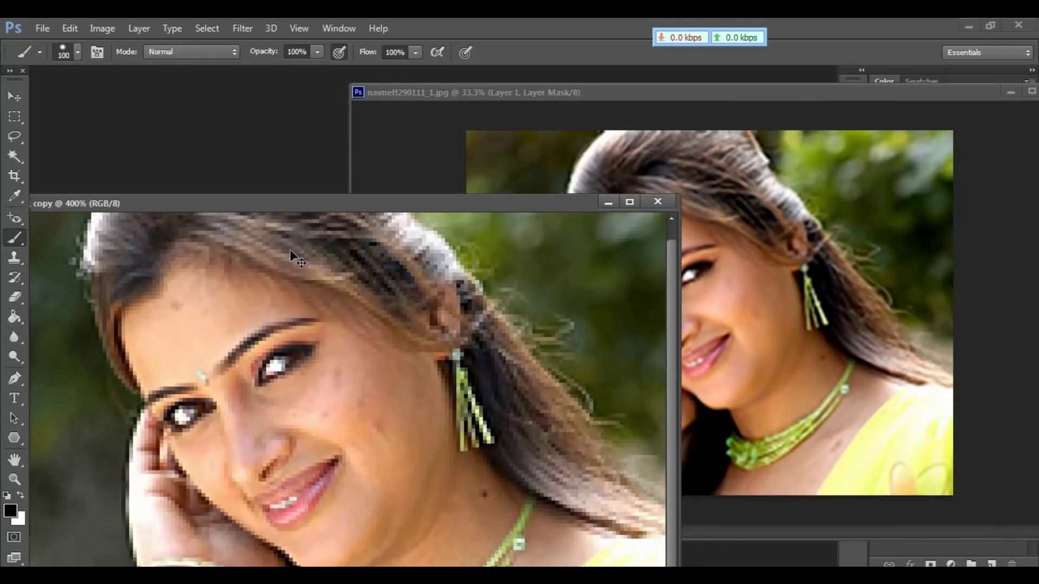
pyautogui.hotkey('ctrl', '+')
pyautogui.click(803, 202)
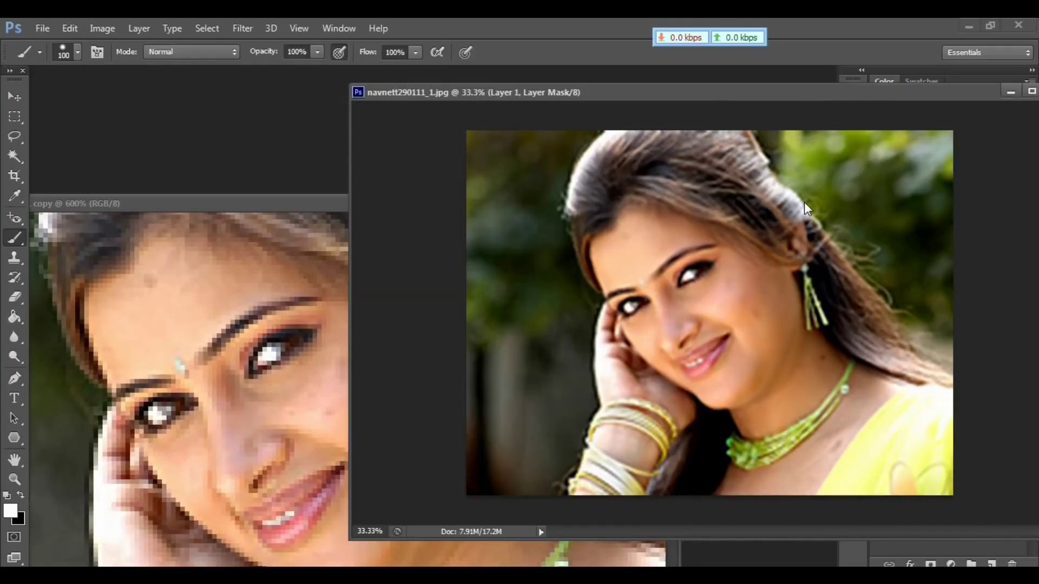
pyautogui.press('x')
pyautogui.hotkey('ctrl', '+')
pyautogui.hotkey('ctrl', '+')
pyautogui.hotkey('ctrl', '+')
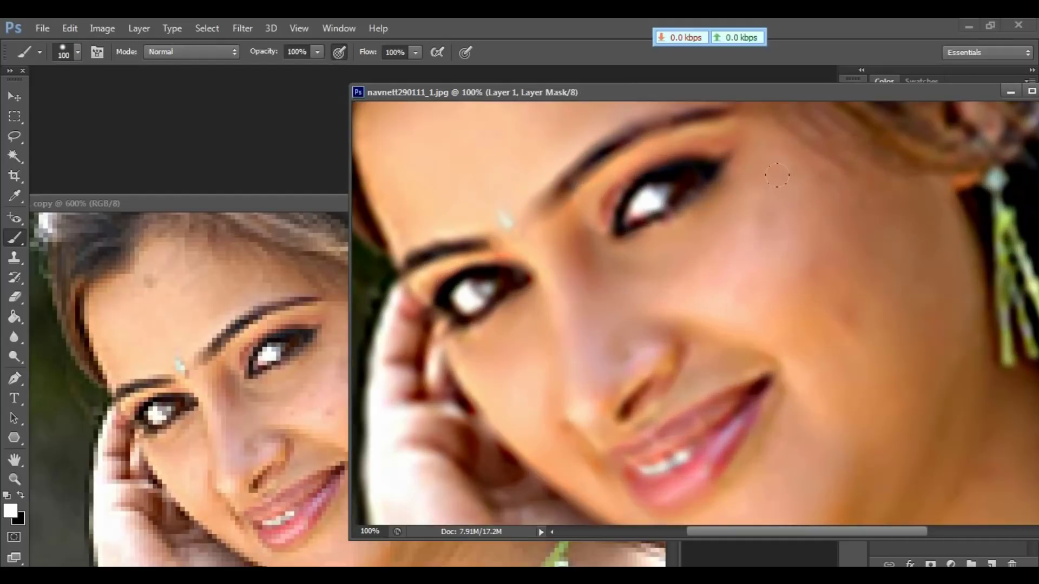